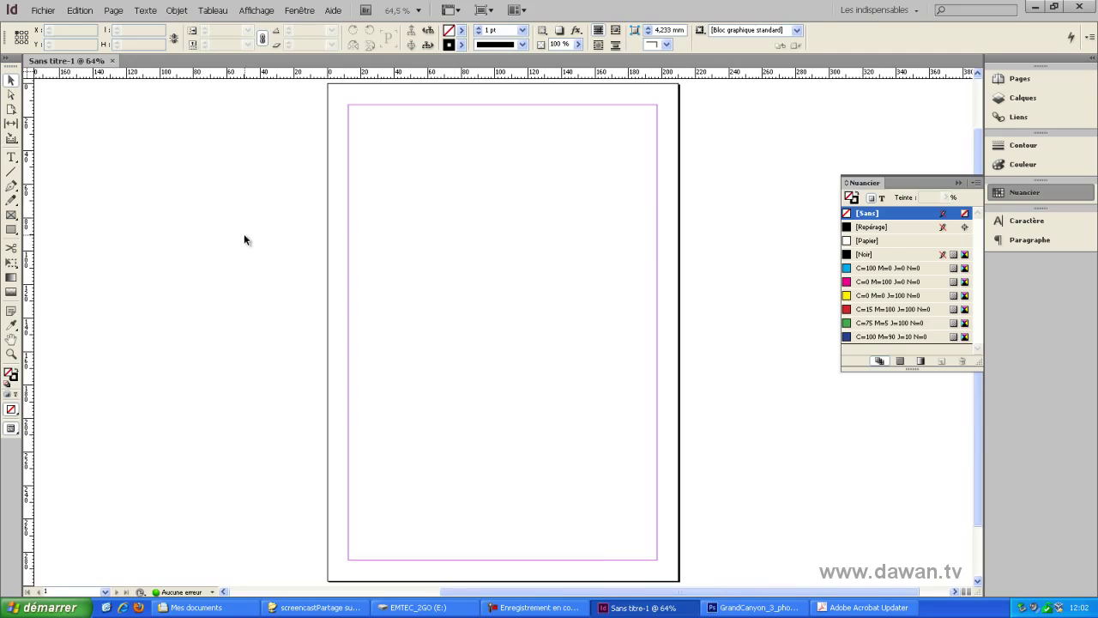
Draw a rectangular image frame about 117 × 83 mm in the page's upper part and open the import options for portrait.psd
{"action": "left_click", "coordinate": [12, 215]}
{"action": "left_click_drag", "start_coordinate": [379, 134], "coordinate": [574, 273]}
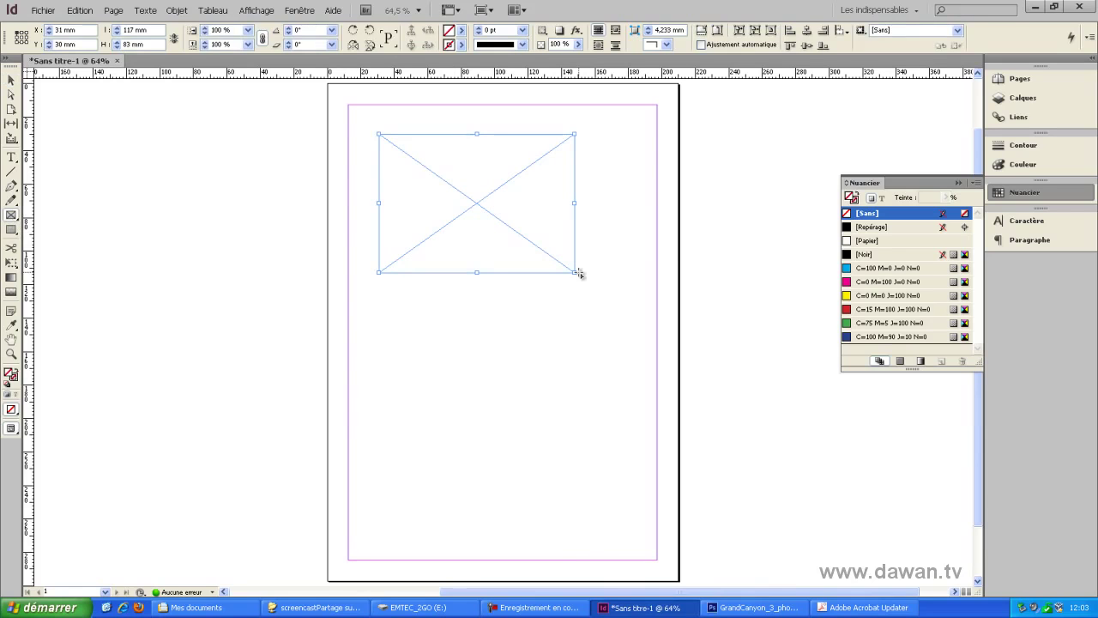
{"action": "left_click", "coordinate": [53, 16]}
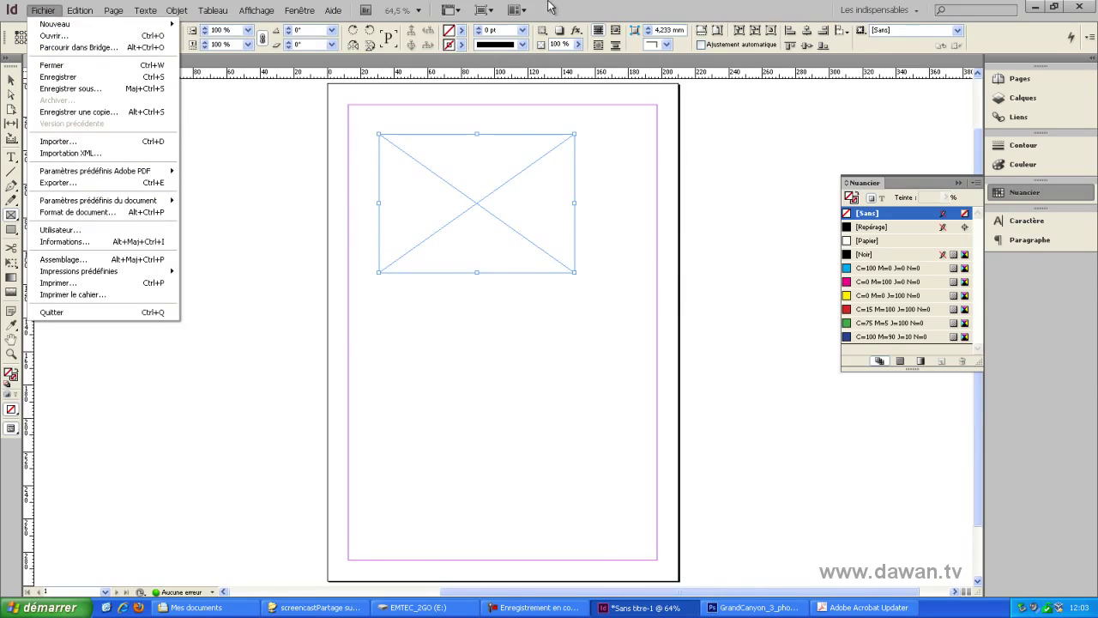
{"action": "left_click", "coordinate": [478, 182]}
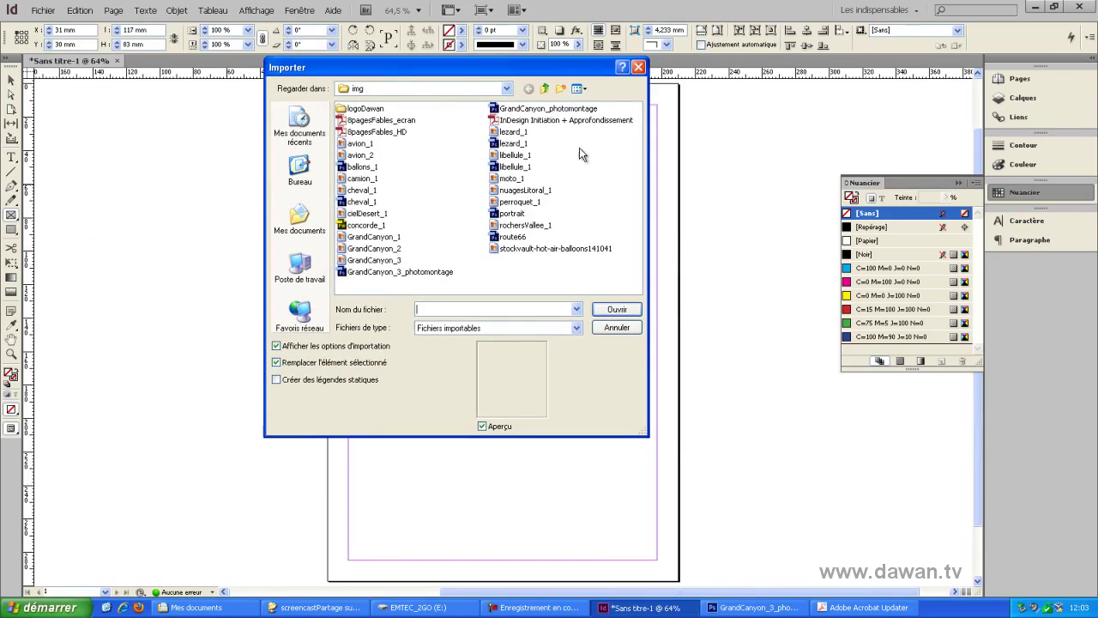
{"action": "left_click", "coordinate": [506, 213]}
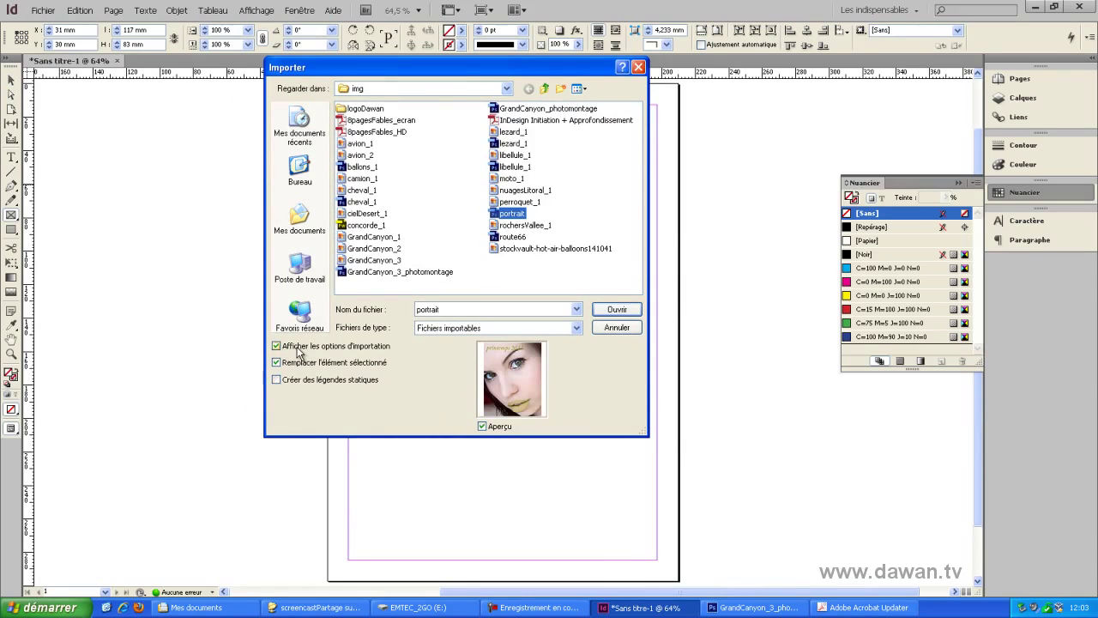
{"action": "left_click", "coordinate": [606, 310]}
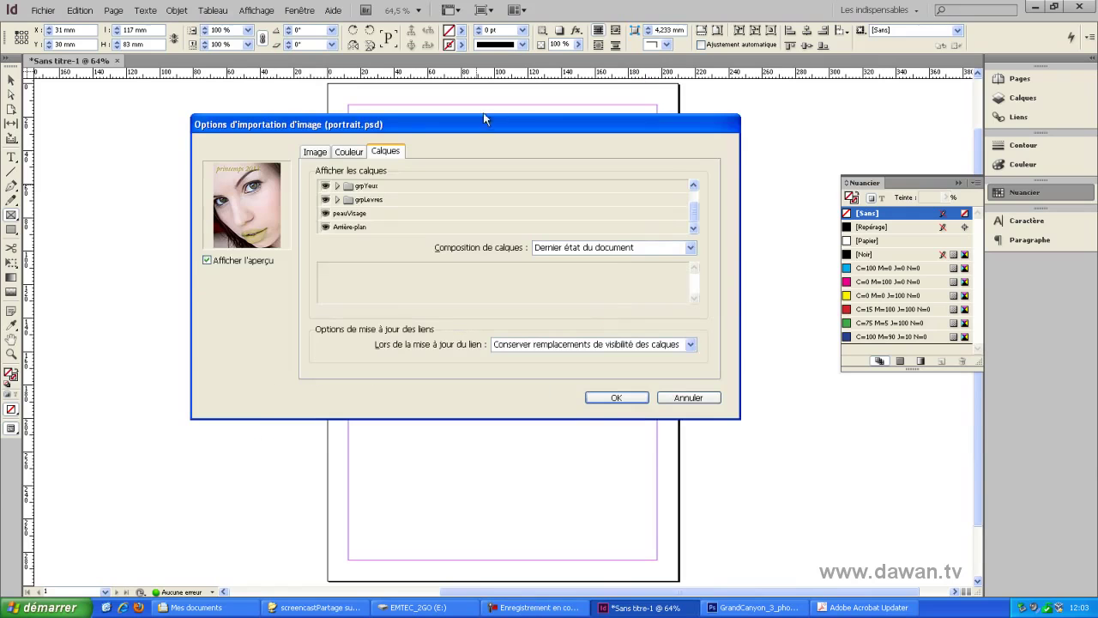
{"action": "left_click_drag", "start_coordinate": [483, 112], "coordinate": [538, 102]}
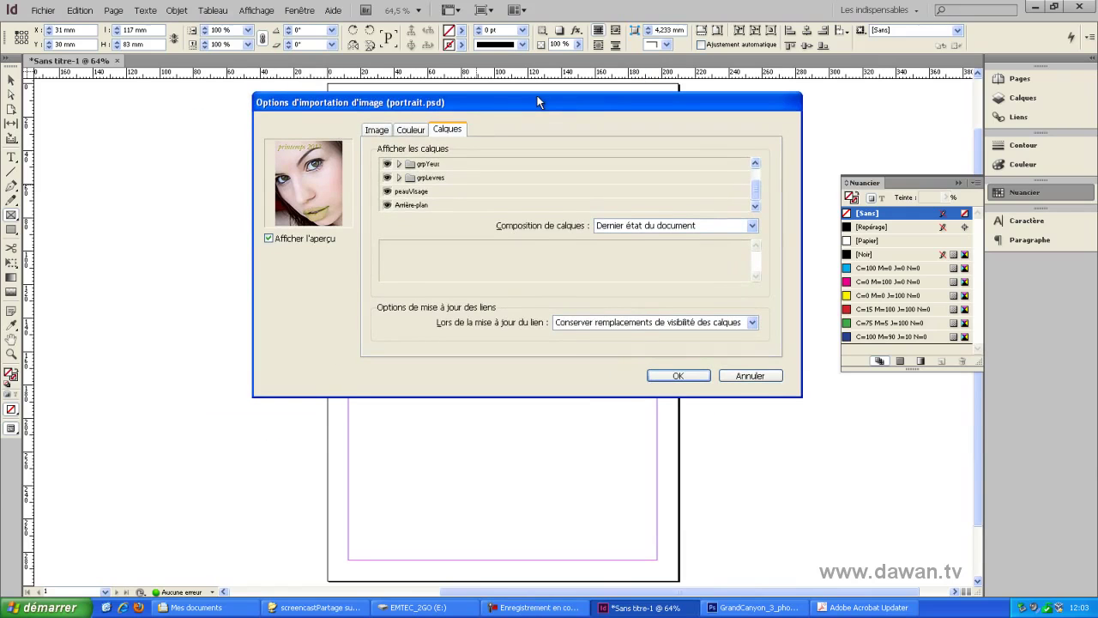
{"action": "left_click_drag", "start_coordinate": [527, 100], "coordinate": [513, 99]}
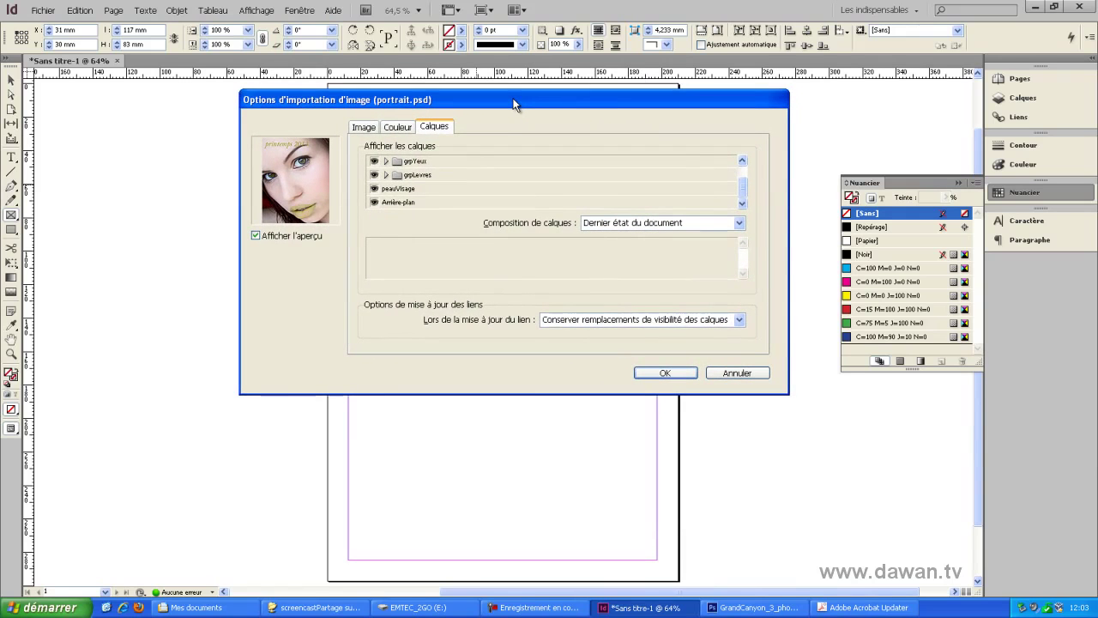
Hide and show again the printemps 2013, sourcils and grpYeux layers to compare the preview
{"action": "left_click_drag", "start_coordinate": [743, 190], "coordinate": [740, 169]}
{"action": "left_click", "coordinate": [374, 161]}
{"action": "left_click", "coordinate": [374, 163]}
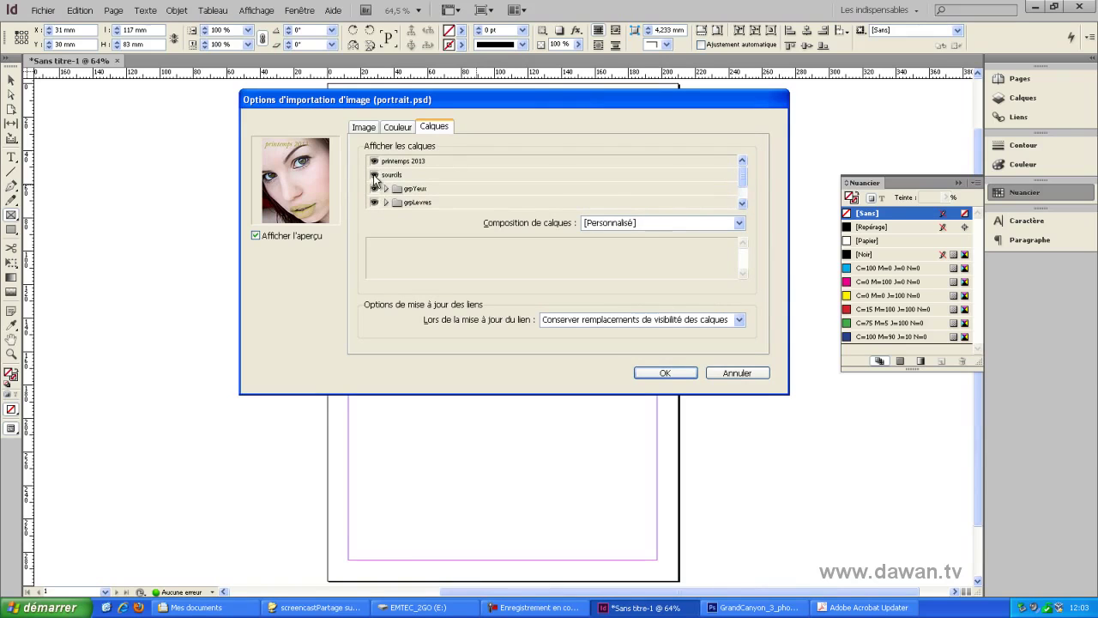
{"action": "left_click", "coordinate": [375, 175]}
{"action": "left_click", "coordinate": [375, 175]}
{"action": "left_click", "coordinate": [375, 189]}
{"action": "left_click", "coordinate": [375, 189]}
Examine the contents of the grpLevres group, and hide and show again the peauVisage layer
{"action": "scroll", "coordinate": [740, 182], "scroll_direction": "down", "scroll_amount": 2}
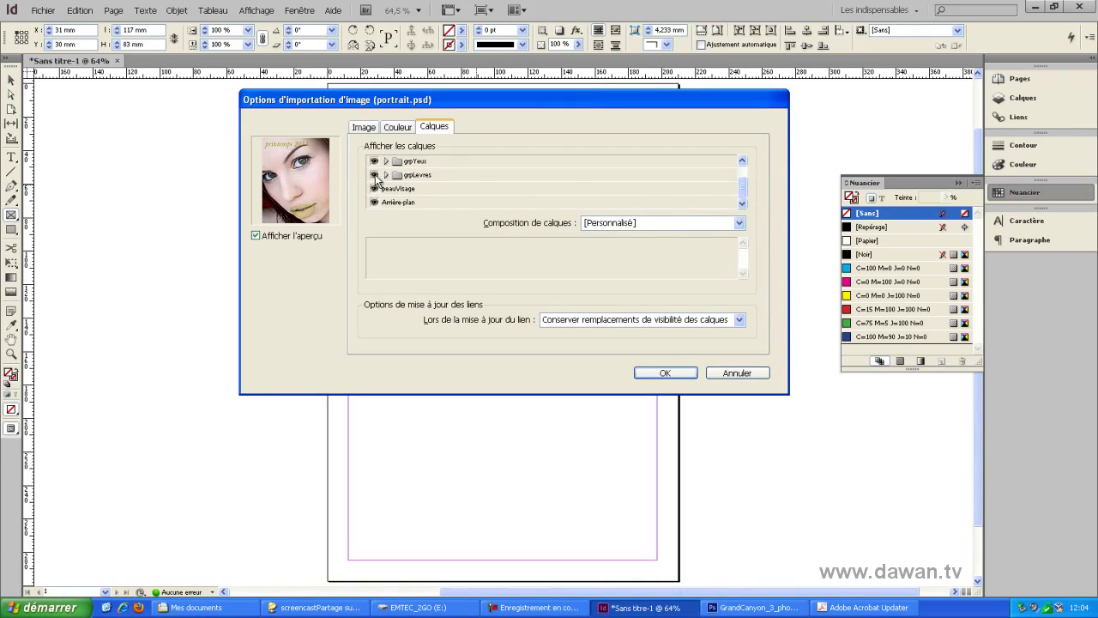
{"action": "left_click", "coordinate": [386, 175]}
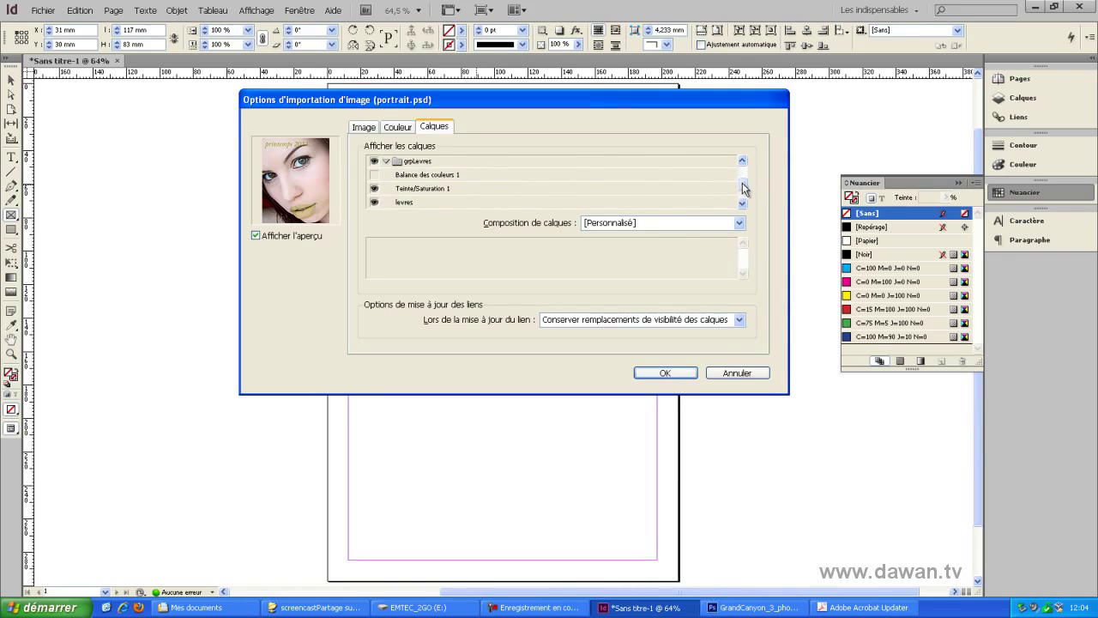
{"action": "left_click_drag", "start_coordinate": [746, 186], "coordinate": [735, 172]}
{"action": "left_click", "coordinate": [386, 202]}
{"action": "scroll", "coordinate": [393, 206], "scroll_direction": "down", "scroll_amount": 1}
{"action": "left_click", "coordinate": [375, 189]}
{"action": "left_click", "coordinate": [374, 189]}
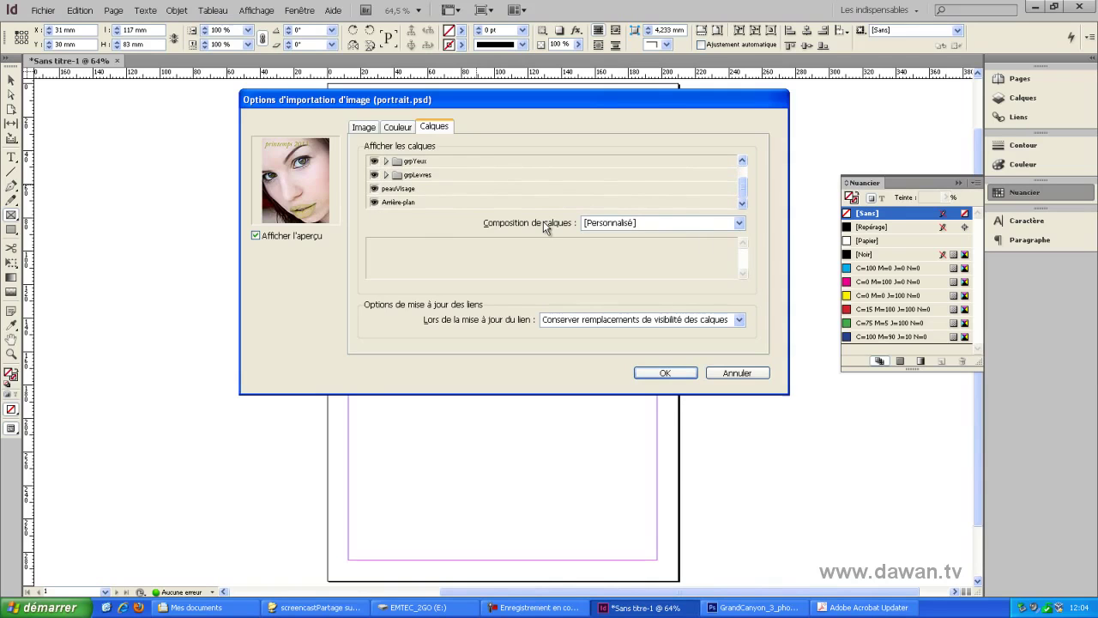
Preview the original, levresYeuxViolets_peauLissee and synthèse_levresYeux_peauLissee layer comps, and set the layer comp to levresYeuxVerts_peauLissee
{"action": "left_click_drag", "start_coordinate": [594, 108], "coordinate": [580, 81]}
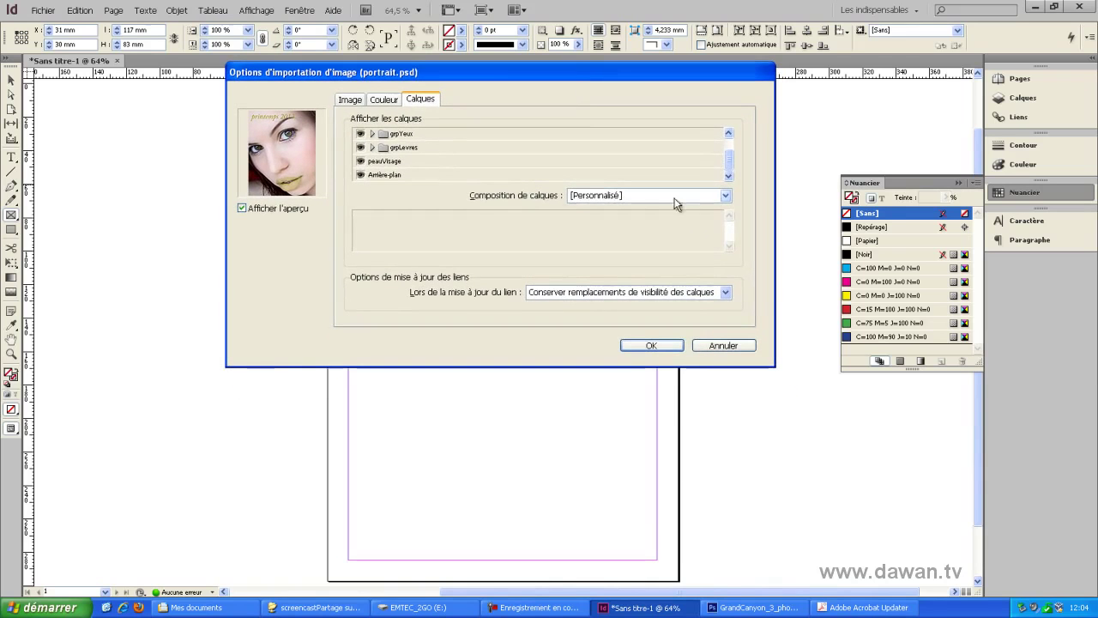
{"action": "left_click", "coordinate": [726, 197]}
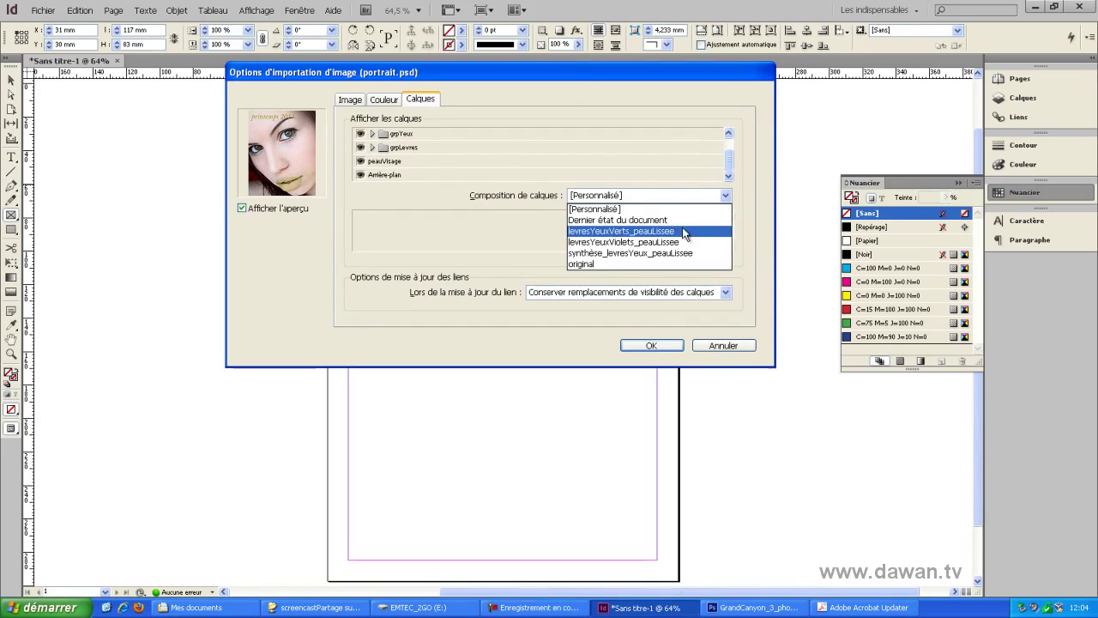
{"action": "left_click", "coordinate": [586, 263]}
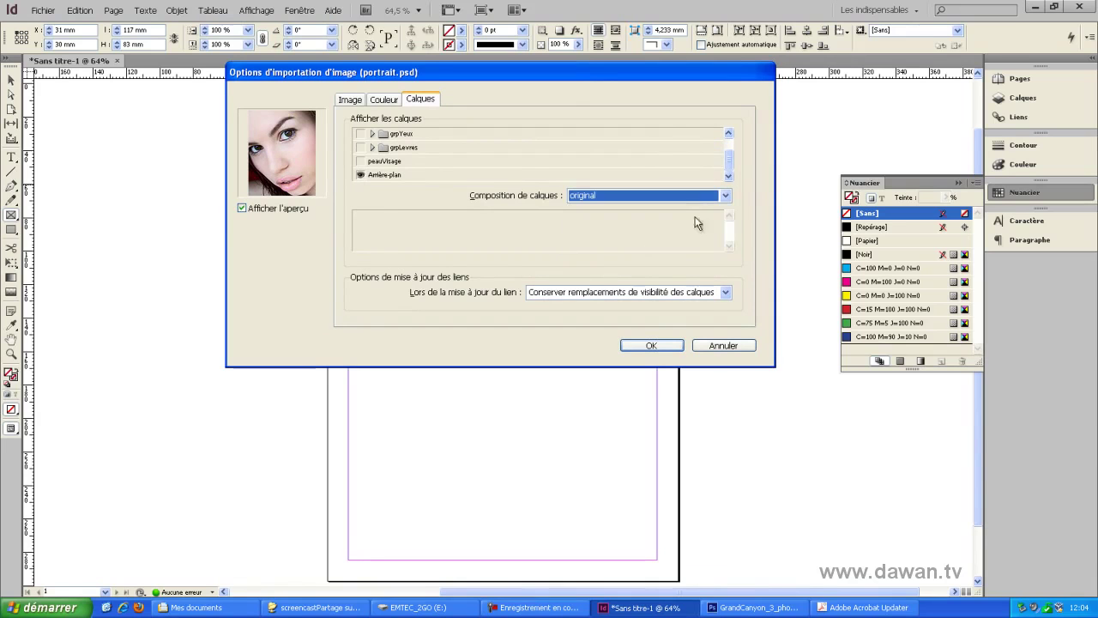
{"action": "left_click", "coordinate": [726, 196]}
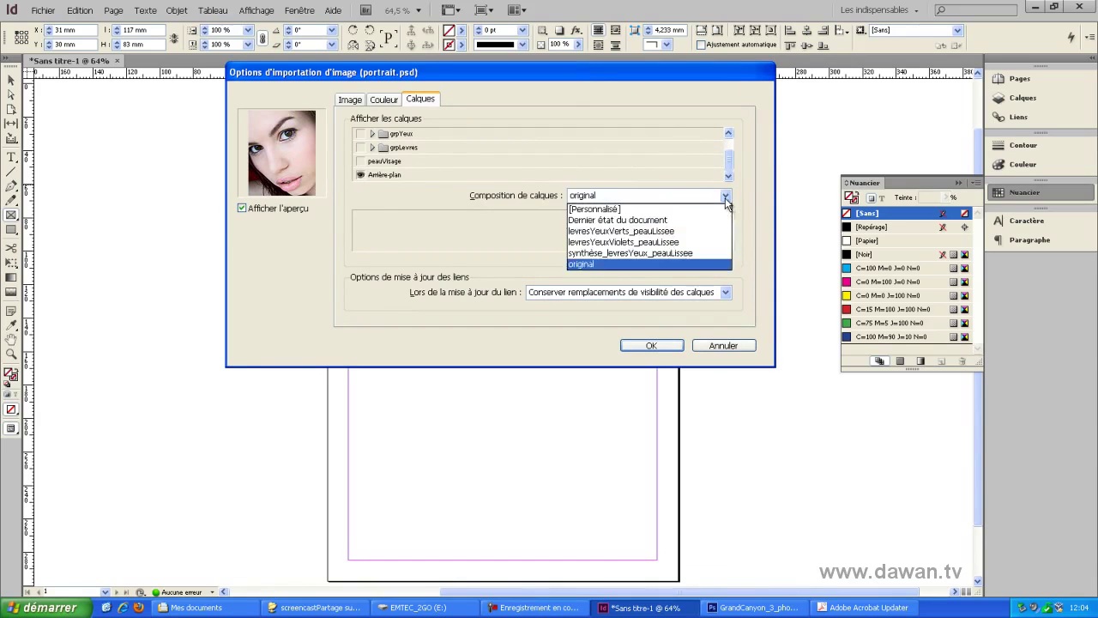
{"action": "left_click", "coordinate": [626, 231]}
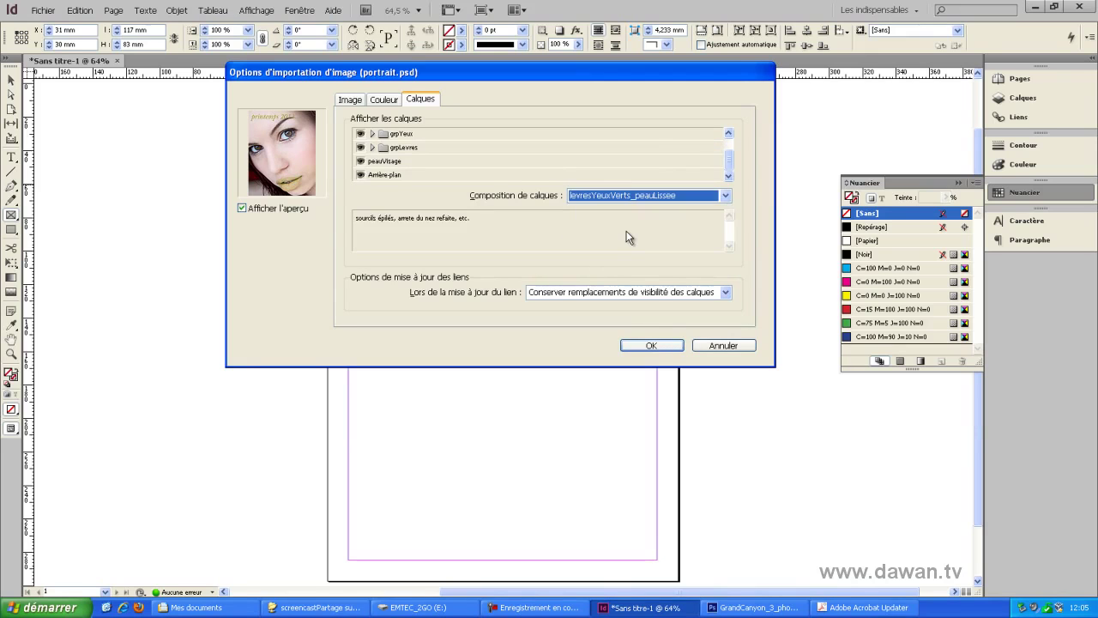
{"action": "left_click", "coordinate": [725, 197]}
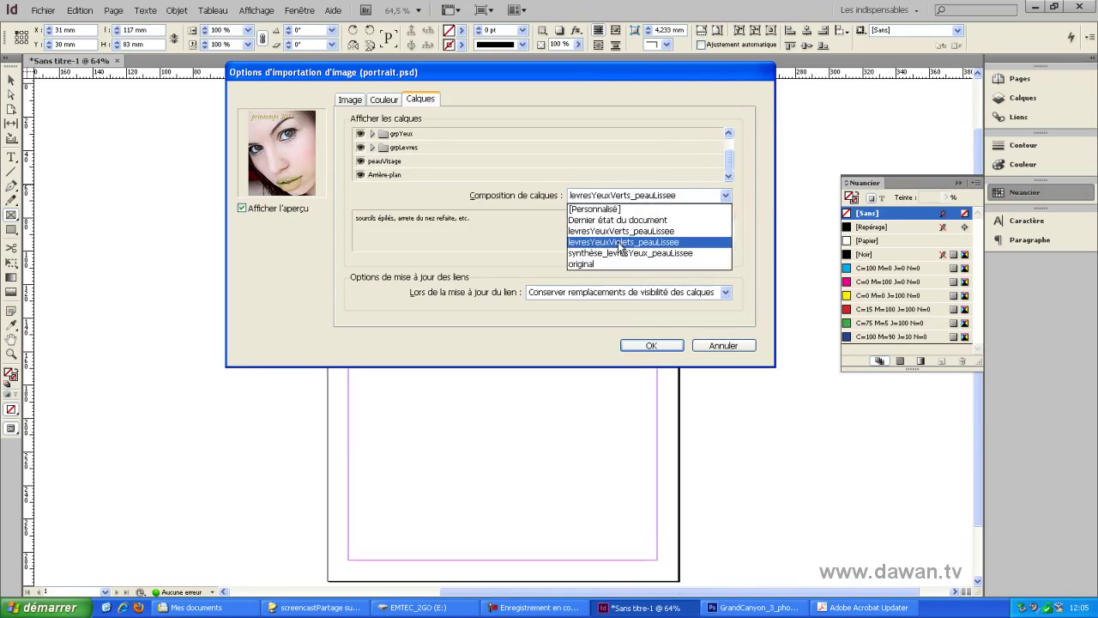
{"action": "left_click", "coordinate": [609, 243]}
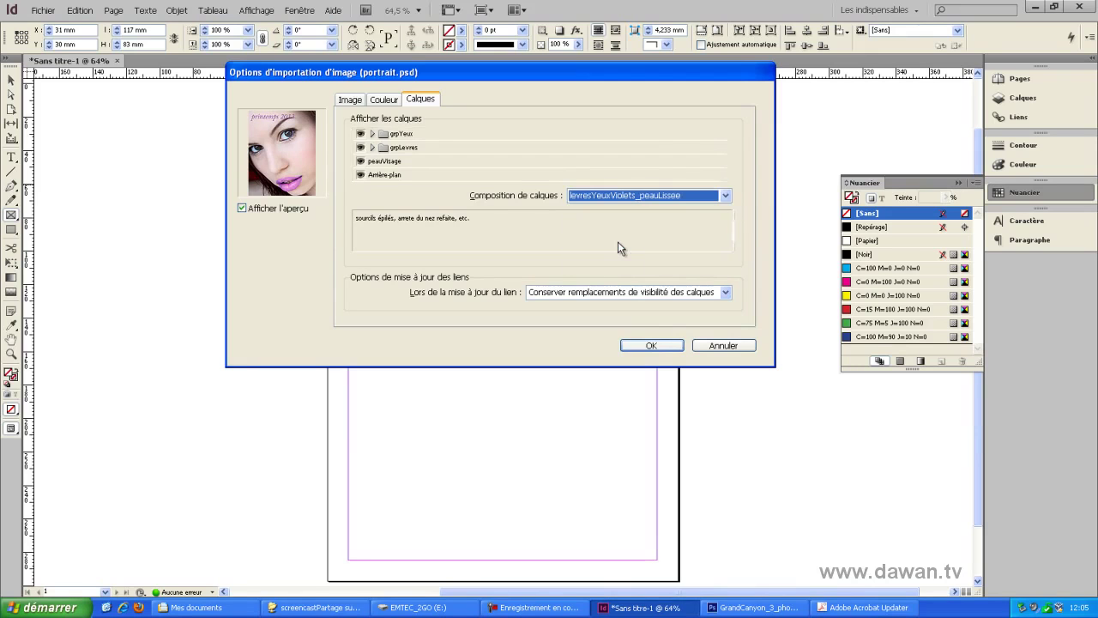
{"action": "left_click", "coordinate": [725, 195]}
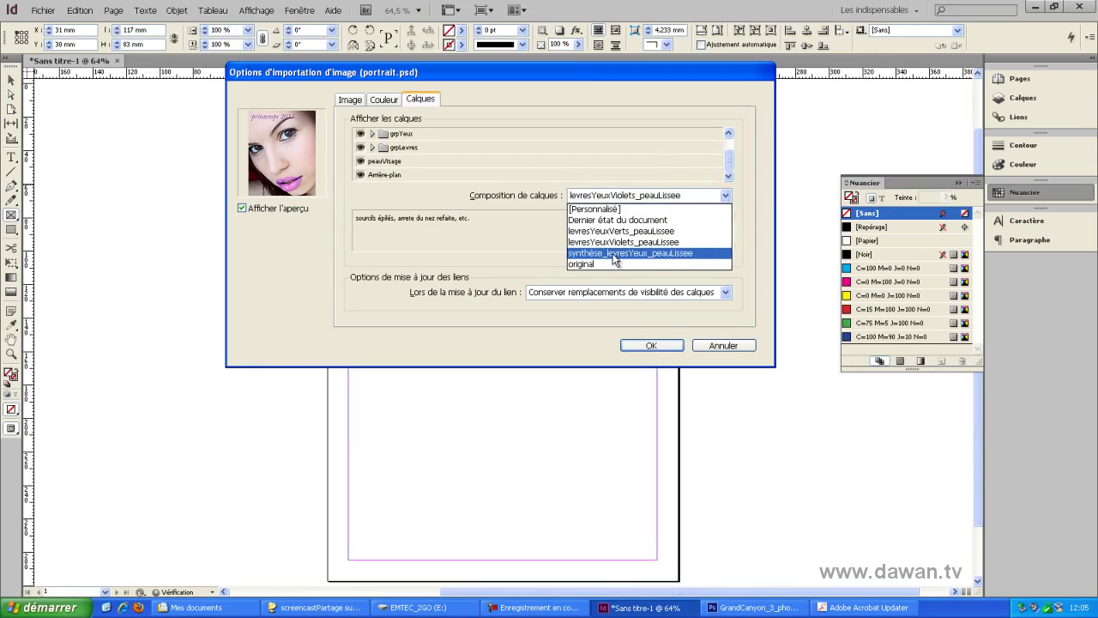
{"action": "left_click", "coordinate": [614, 253]}
{"action": "left_click", "coordinate": [725, 195]}
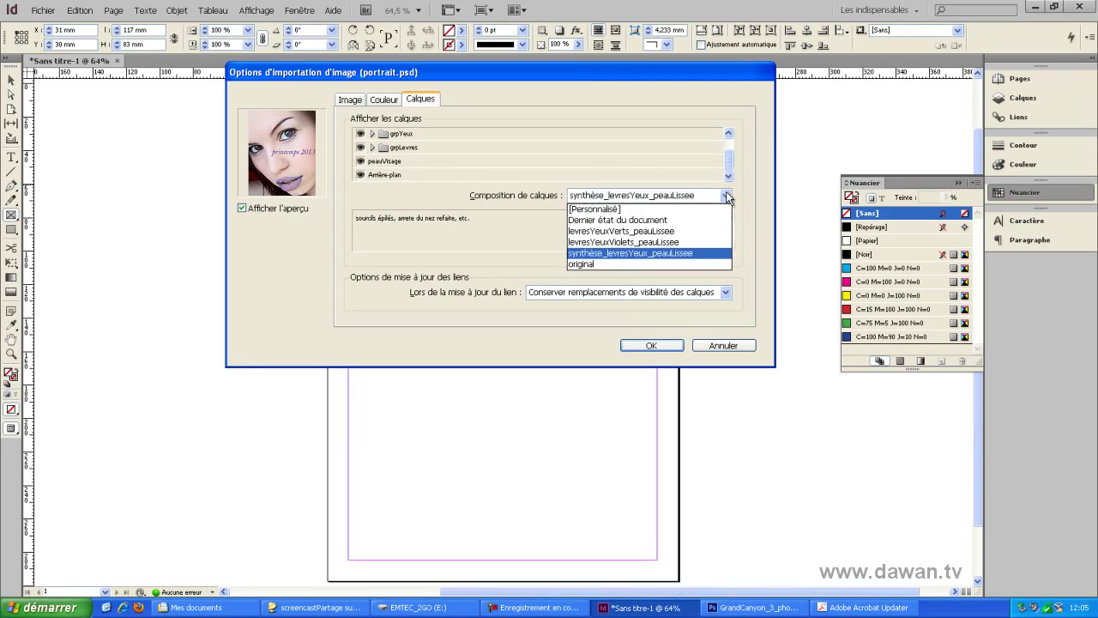
{"action": "left_click", "coordinate": [673, 232]}
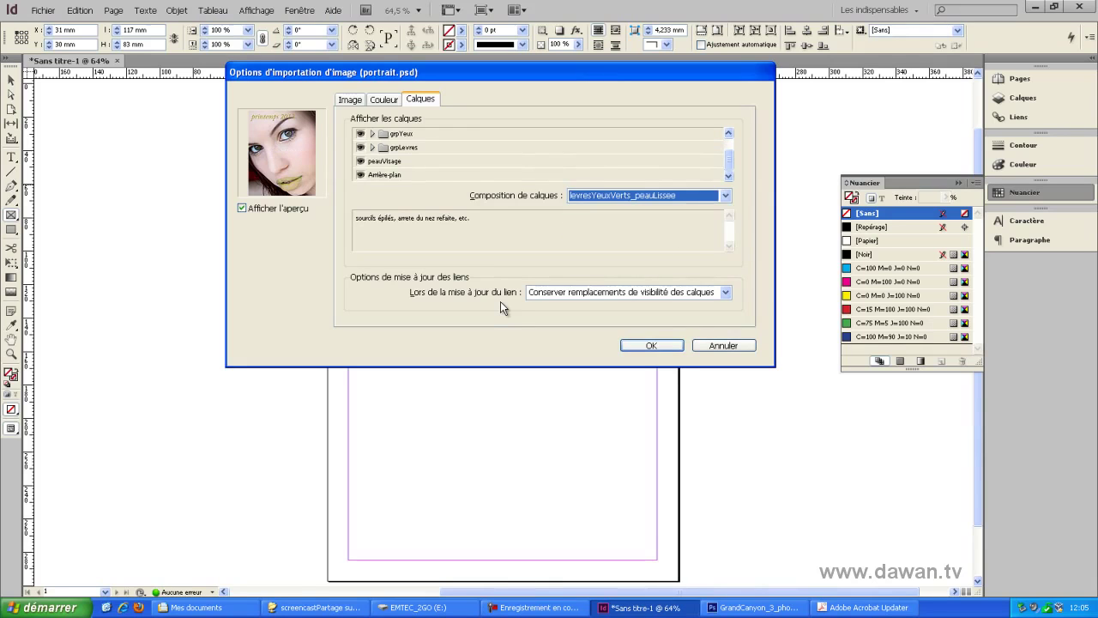
Check the color import settings, preview the irisG and irisD alpha channels, and set the alpha channel back to Sans
{"action": "left_click", "coordinate": [386, 100]}
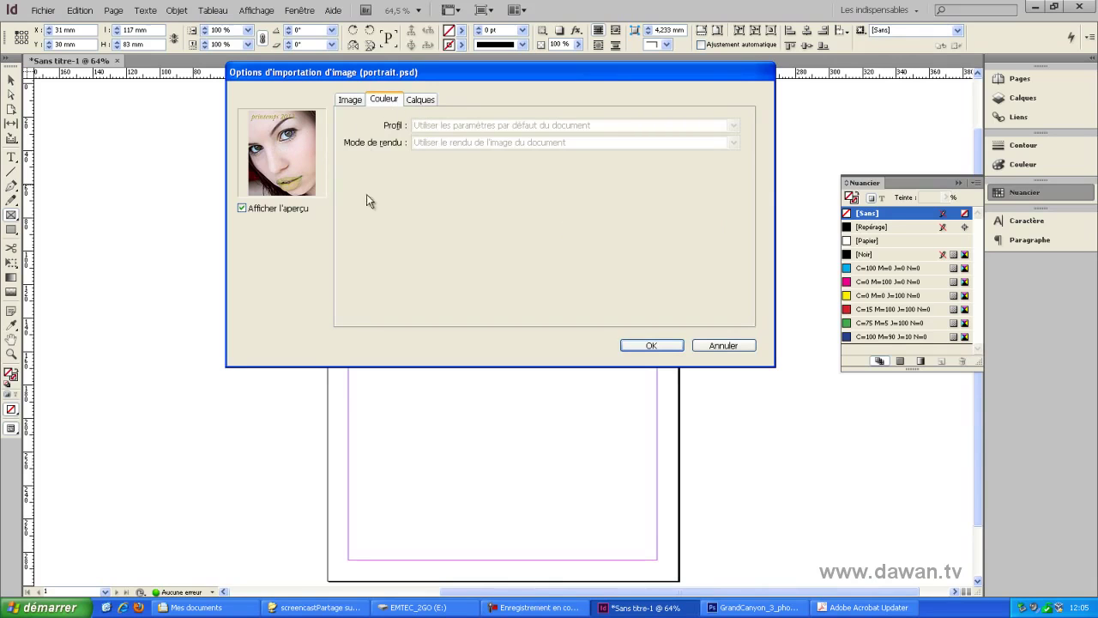
{"action": "left_click", "coordinate": [352, 101]}
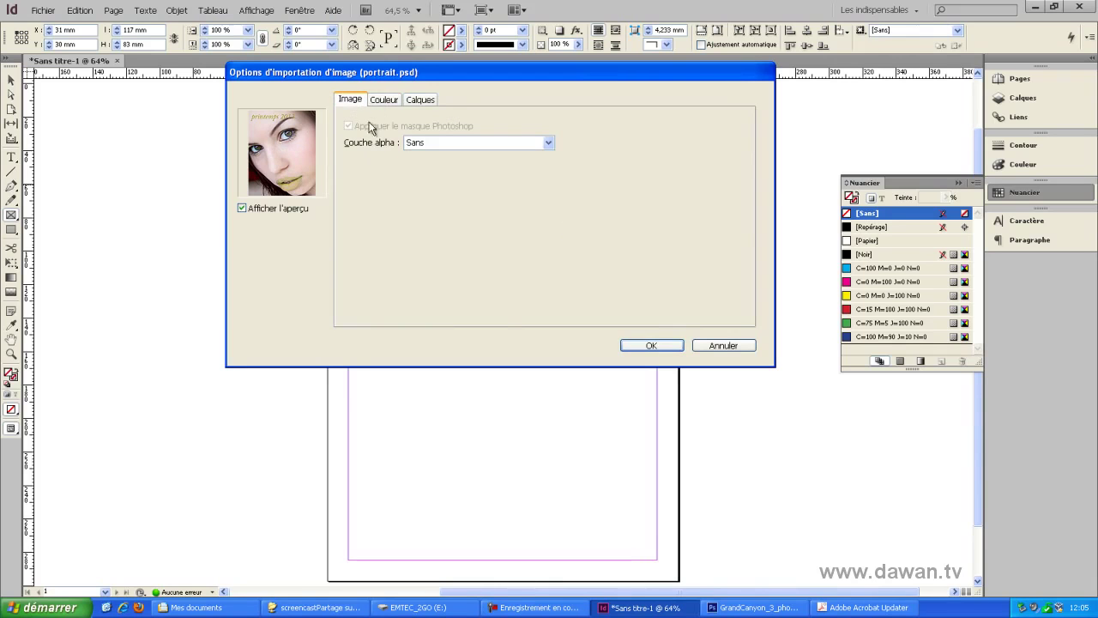
{"action": "left_click", "coordinate": [548, 142]}
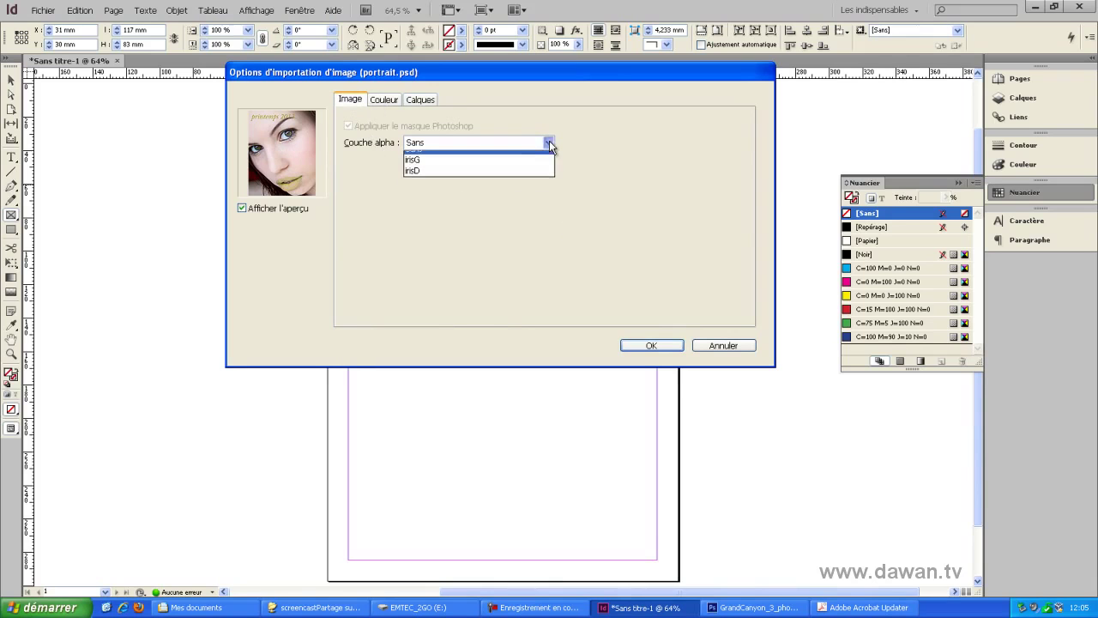
{"action": "left_click", "coordinate": [539, 168]}
{"action": "left_click", "coordinate": [548, 142]}
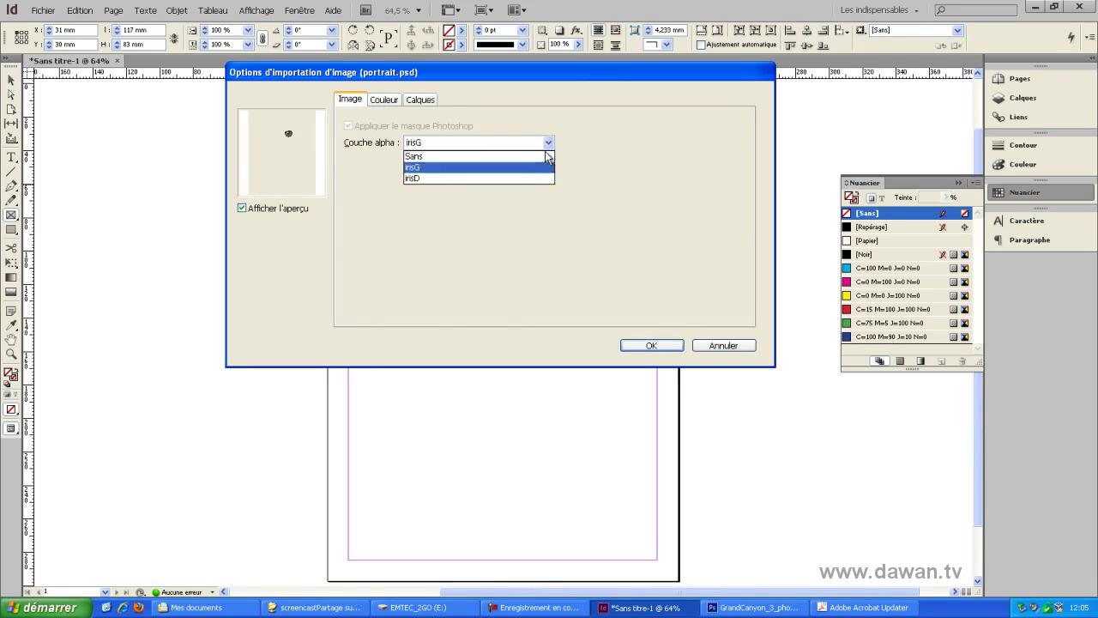
{"action": "left_click", "coordinate": [538, 176]}
{"action": "left_click", "coordinate": [549, 143]}
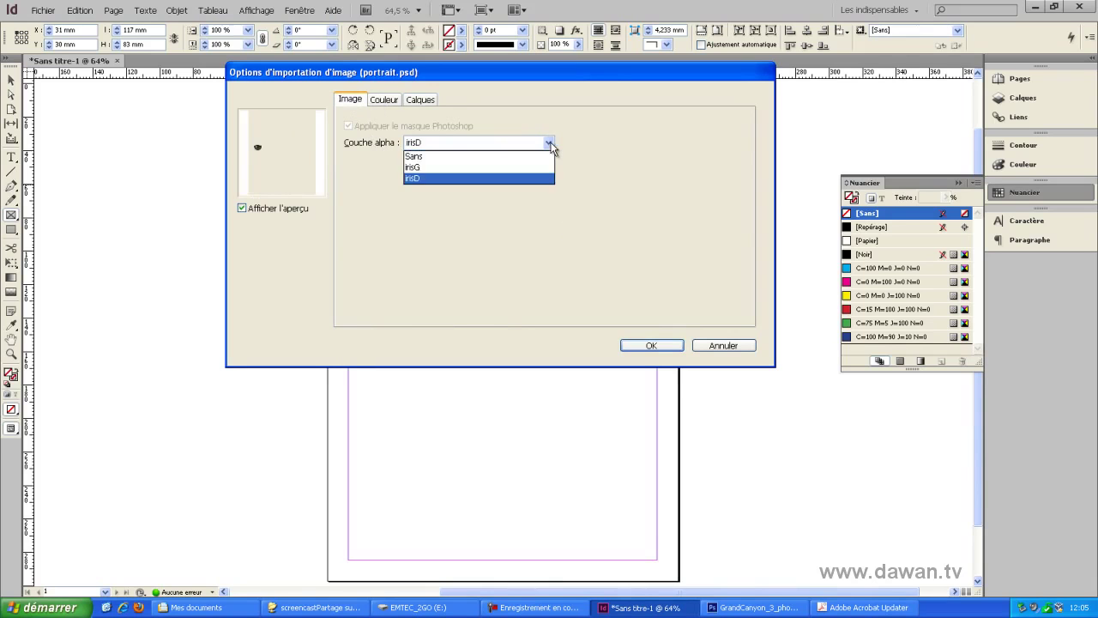
{"action": "left_click", "coordinate": [539, 156]}
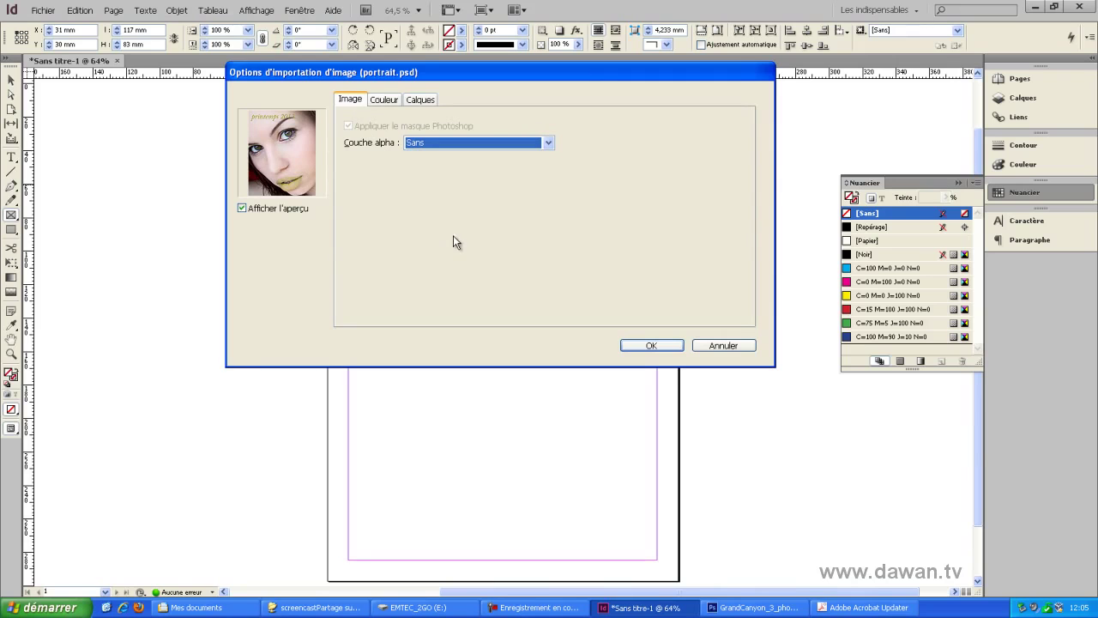
Place portrait.psd in the frame and fit the image proportionally inside it
{"action": "left_click", "coordinate": [642, 344]}
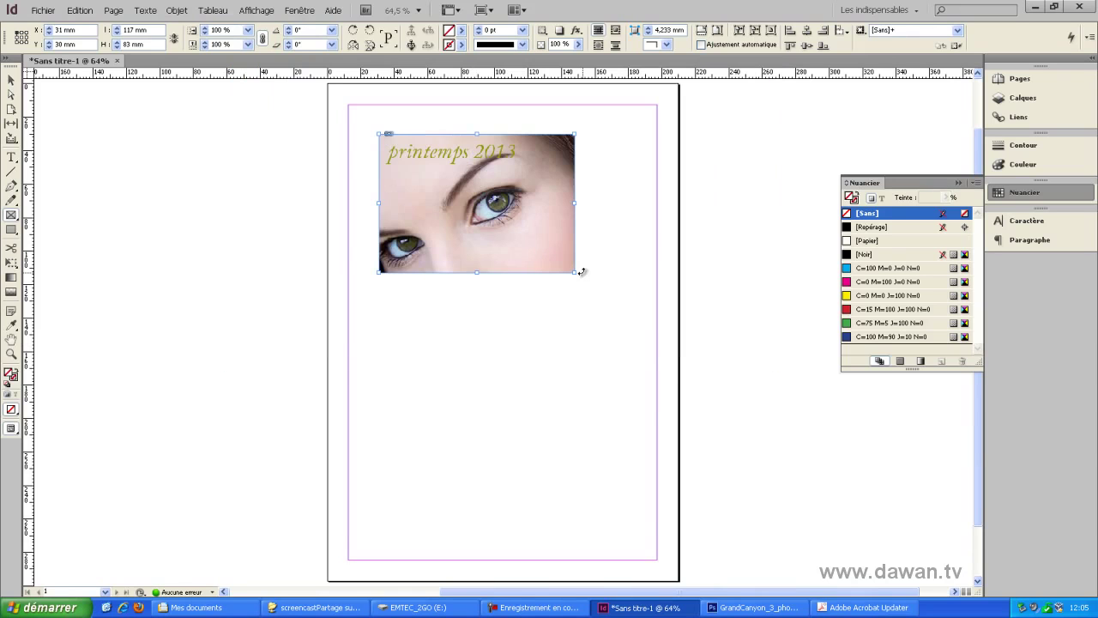
{"action": "key", "text": "ctrl+alt+shift+e"}
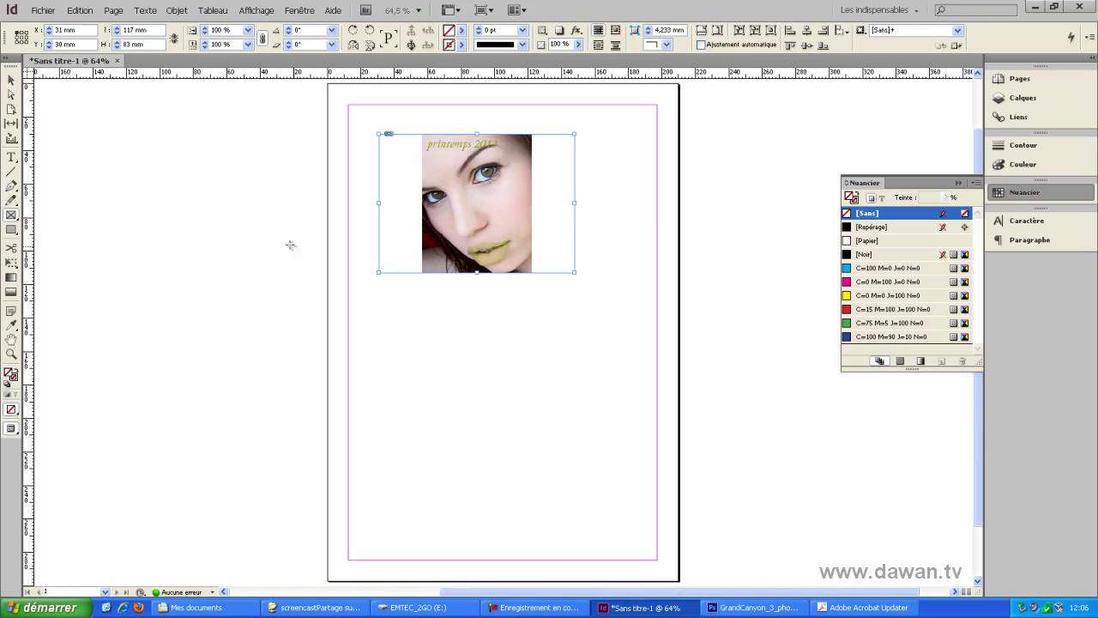
Draw a second rectangular frame about 113 × 77 mm below the portrait and open the import options for Dawan_logoOK from the logoDawan folder
{"action": "left_click_drag", "start_coordinate": [379, 303], "coordinate": [568, 433]}
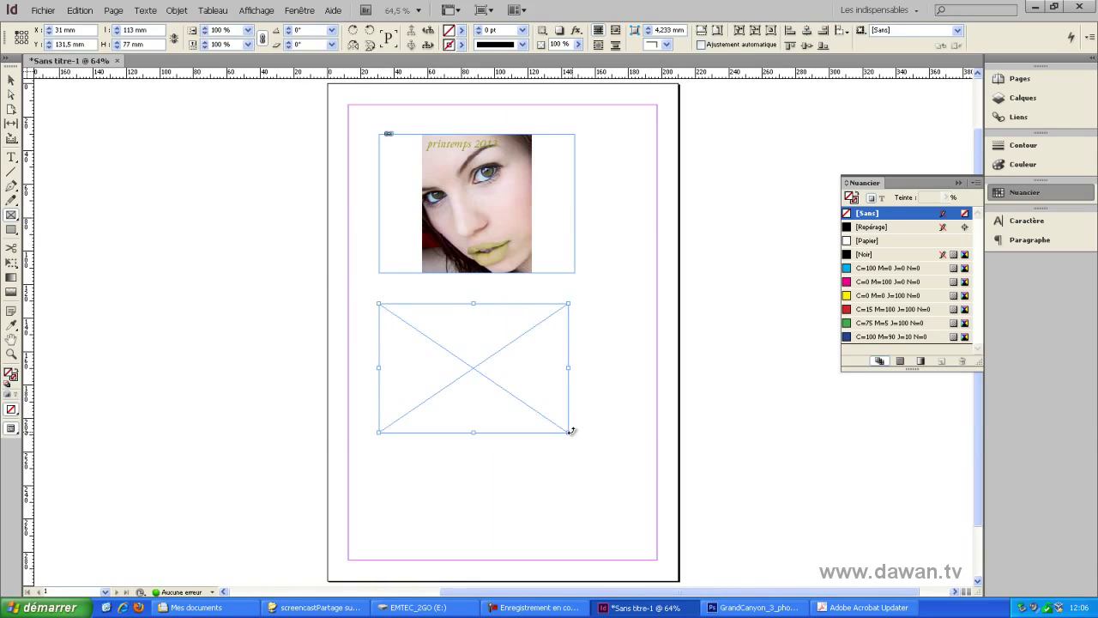
{"action": "key", "text": "ctrl+d"}
{"action": "left_click_drag", "start_coordinate": [513, 68], "coordinate": [556, 70]}
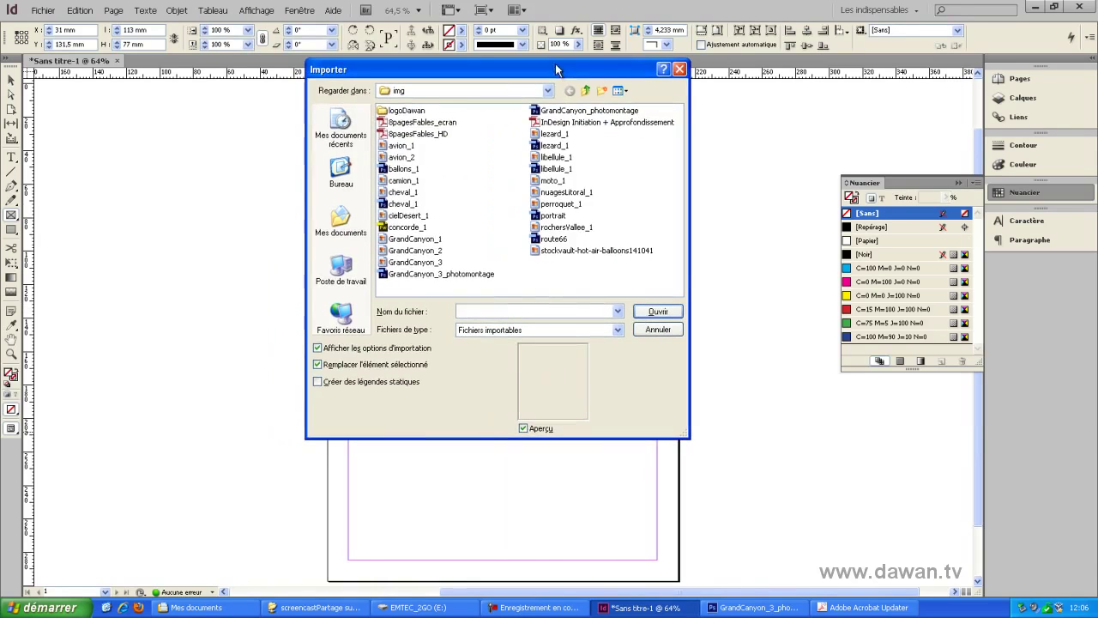
{"action": "double_click", "coordinate": [405, 110]}
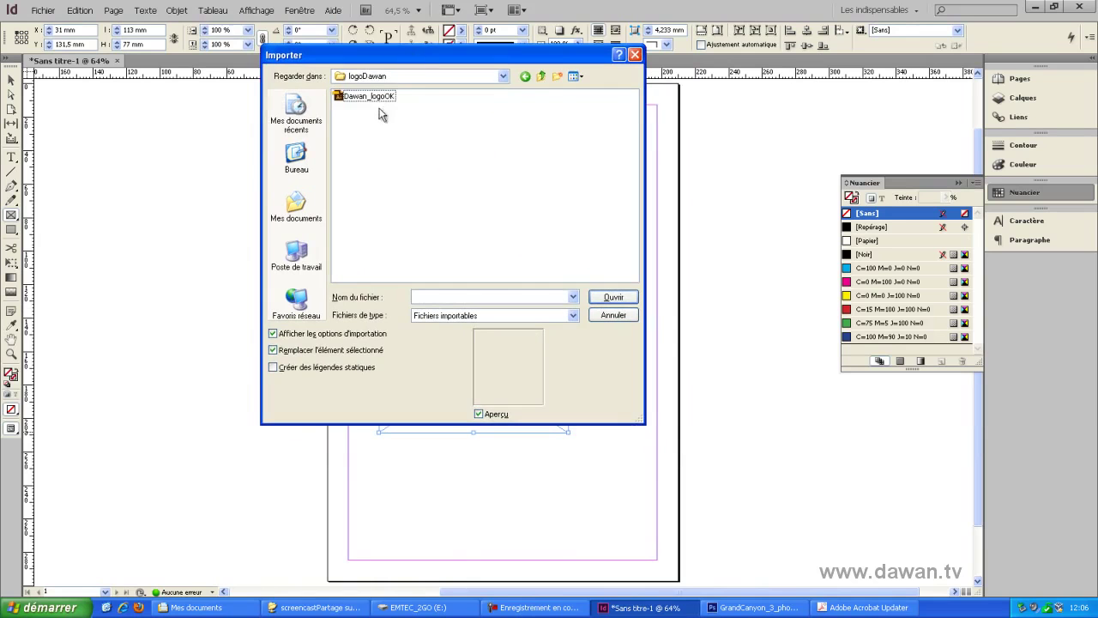
{"action": "left_click", "coordinate": [377, 99]}
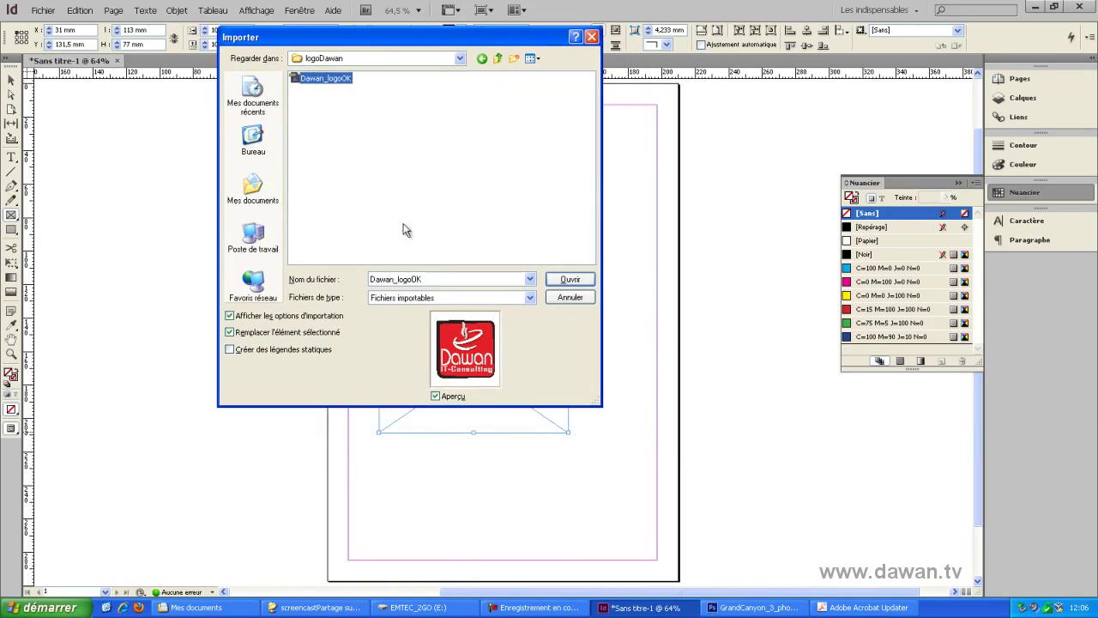
{"action": "left_click", "coordinate": [448, 355]}
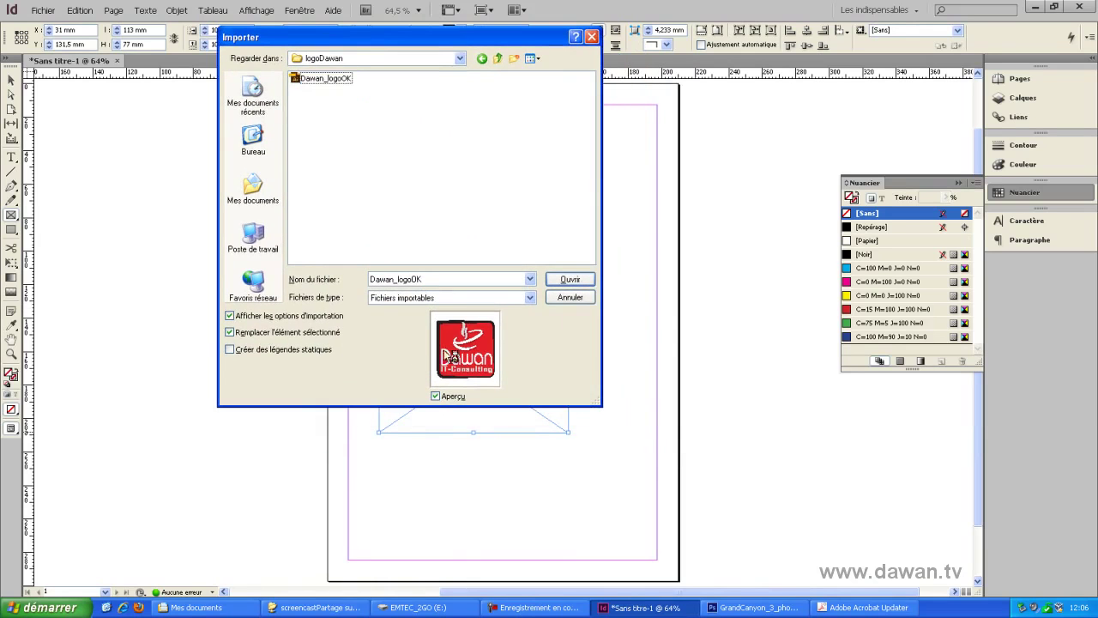
{"action": "left_click", "coordinate": [570, 280]}
{"action": "left_click_drag", "start_coordinate": [464, 129], "coordinate": [533, 90]}
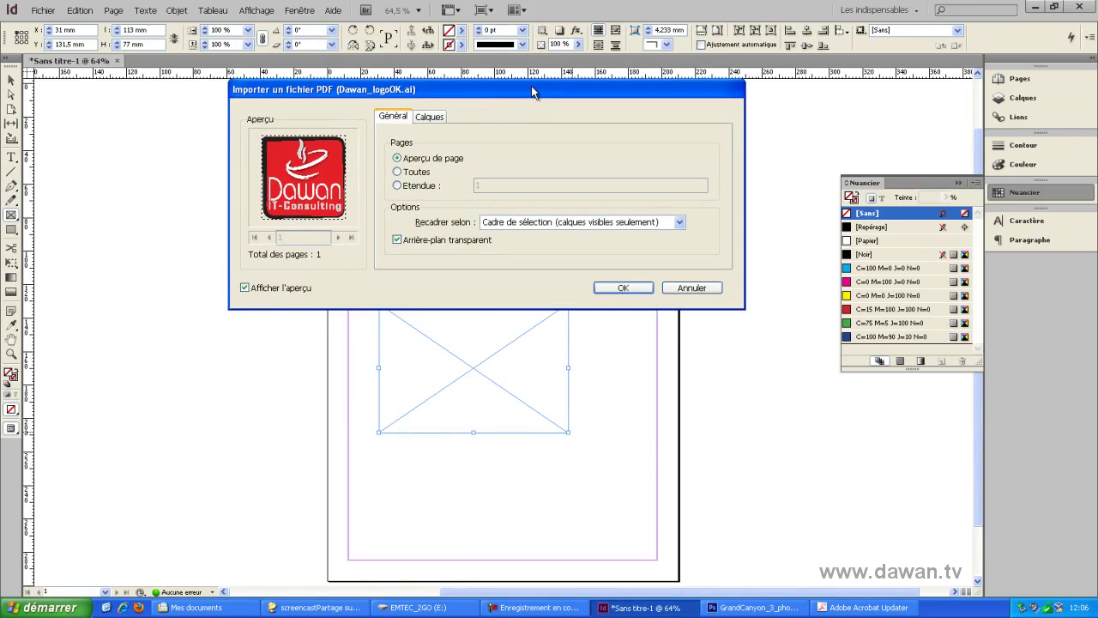
Move the import options away from the frame and review the Toutes and Etendue page choices, leaving pages on Aperçu de page
{"action": "left_click_drag", "start_coordinate": [531, 86], "coordinate": [521, 62]}
{"action": "left_click_drag", "start_coordinate": [512, 56], "coordinate": [511, 56]}
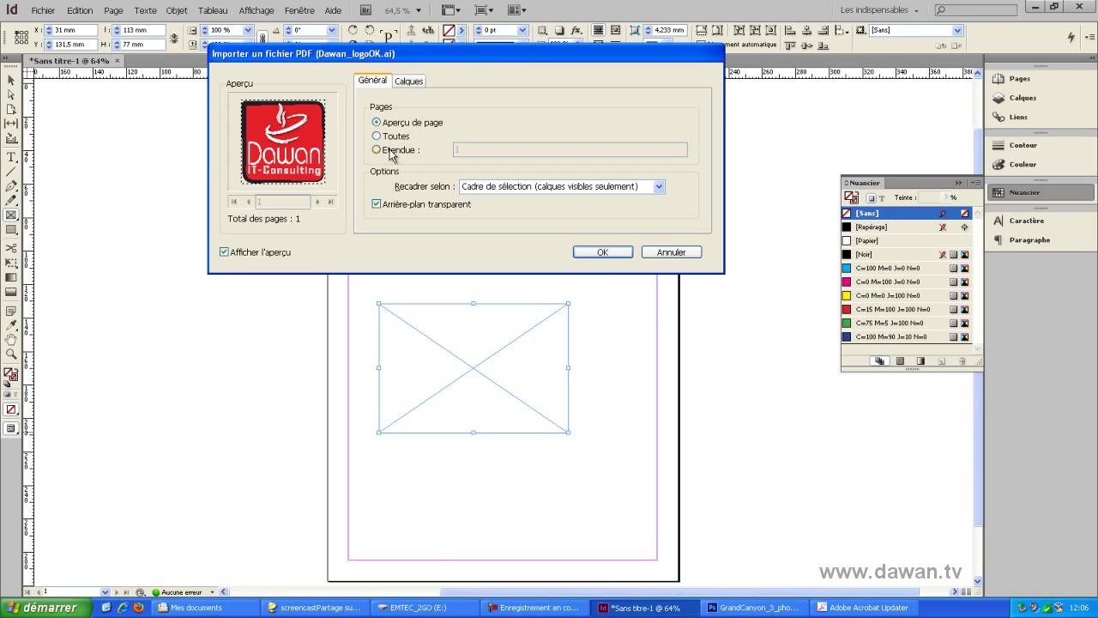
{"action": "left_click_drag", "start_coordinate": [450, 49], "coordinate": [425, 36]}
{"action": "left_click", "coordinate": [374, 125]}
{"action": "left_click", "coordinate": [374, 137]}
{"action": "left_click", "coordinate": [378, 122]}
{"action": "left_click", "coordinate": [377, 138]}
{"action": "left_click", "coordinate": [378, 109]}
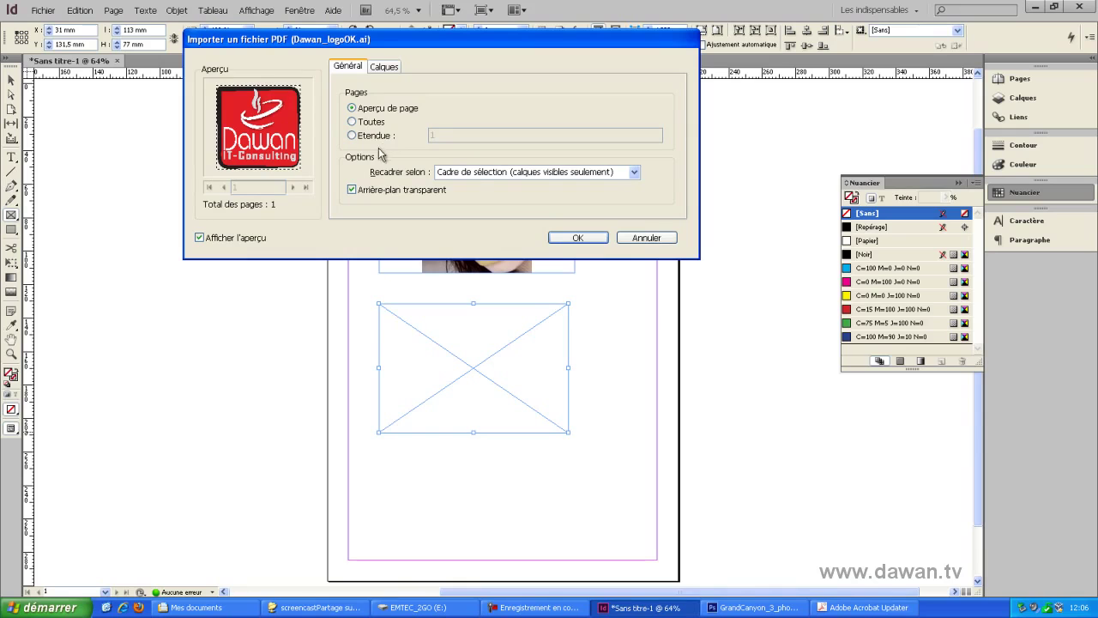
Preview the Graphiques, Recadrage, Rognage and Fond perdu crop options for the logo, and set the cropping to Support
{"action": "left_click", "coordinate": [634, 173]}
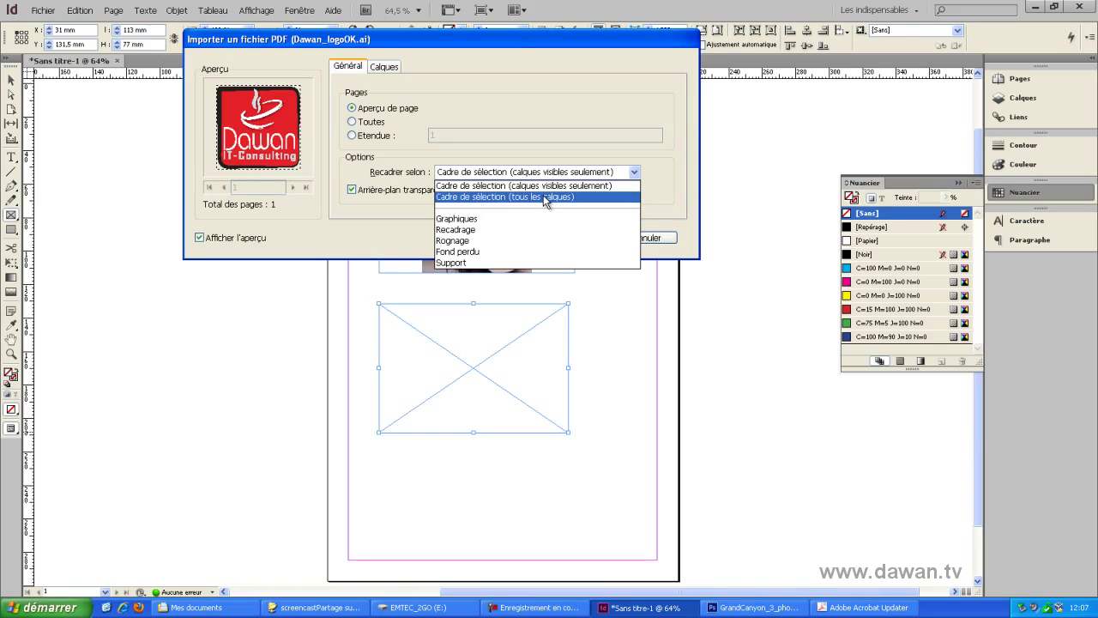
{"action": "left_click", "coordinate": [468, 220]}
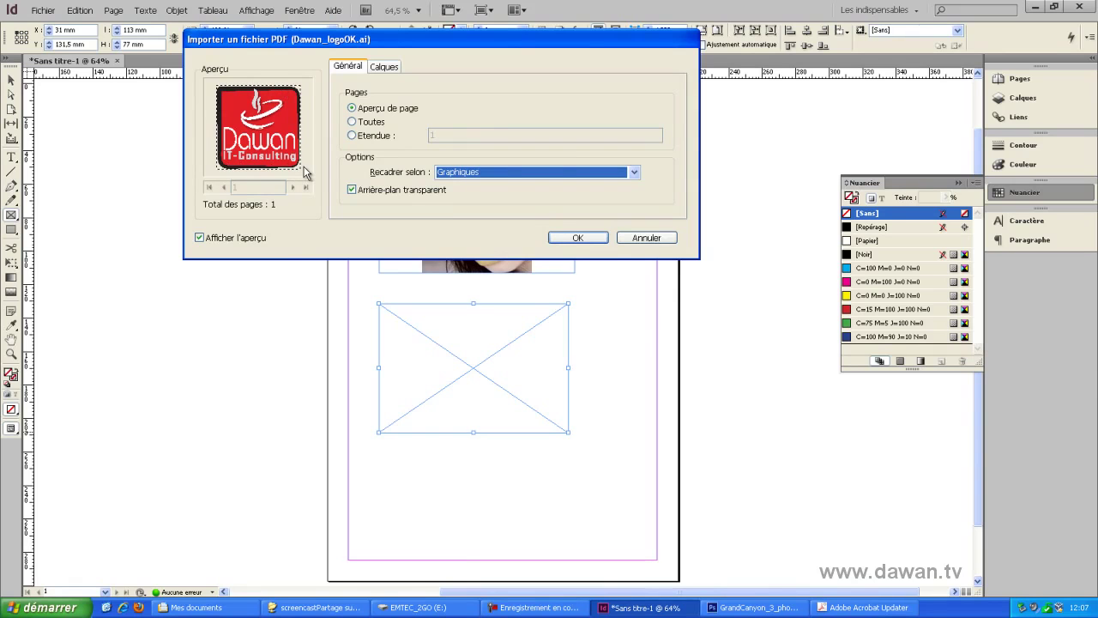
{"action": "left_click", "coordinate": [634, 173]}
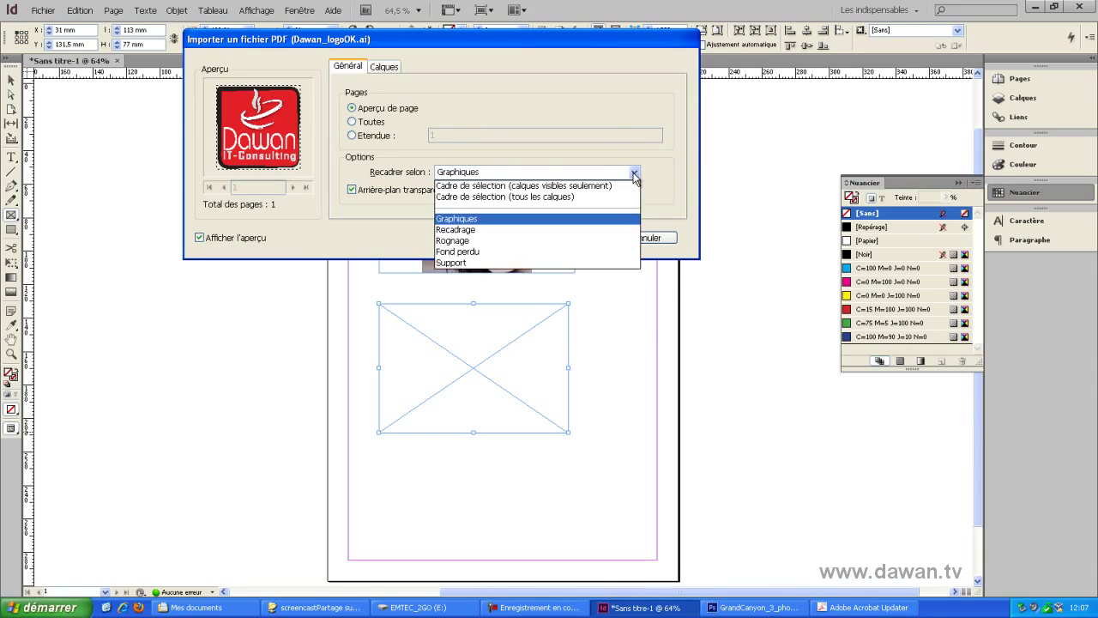
{"action": "left_click", "coordinate": [455, 230]}
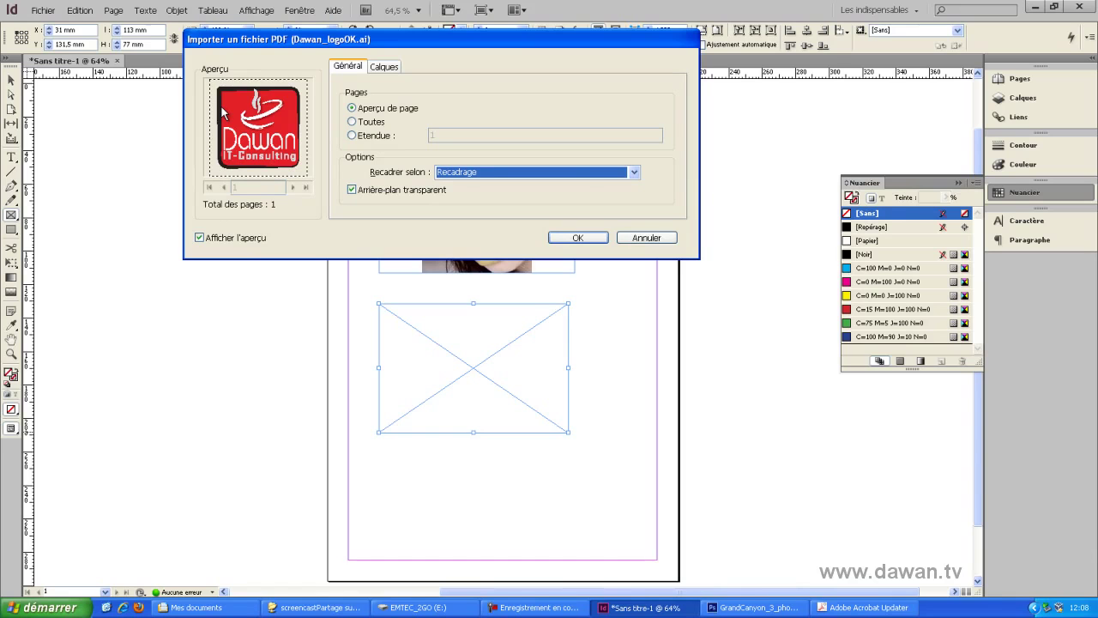
{"action": "left_click", "coordinate": [634, 172]}
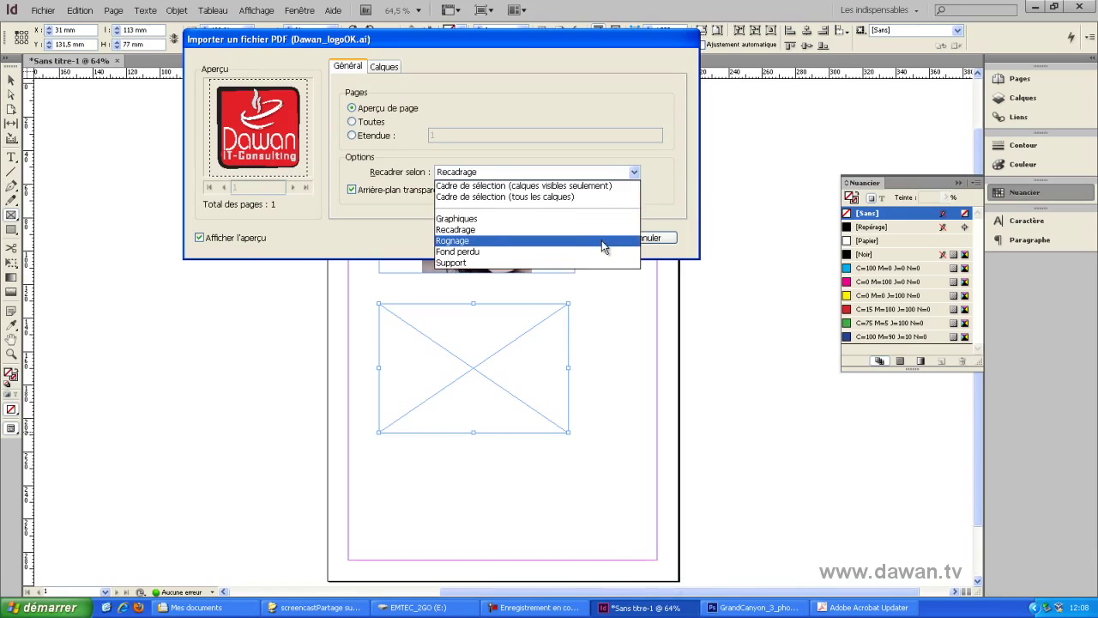
{"action": "left_click", "coordinate": [601, 241]}
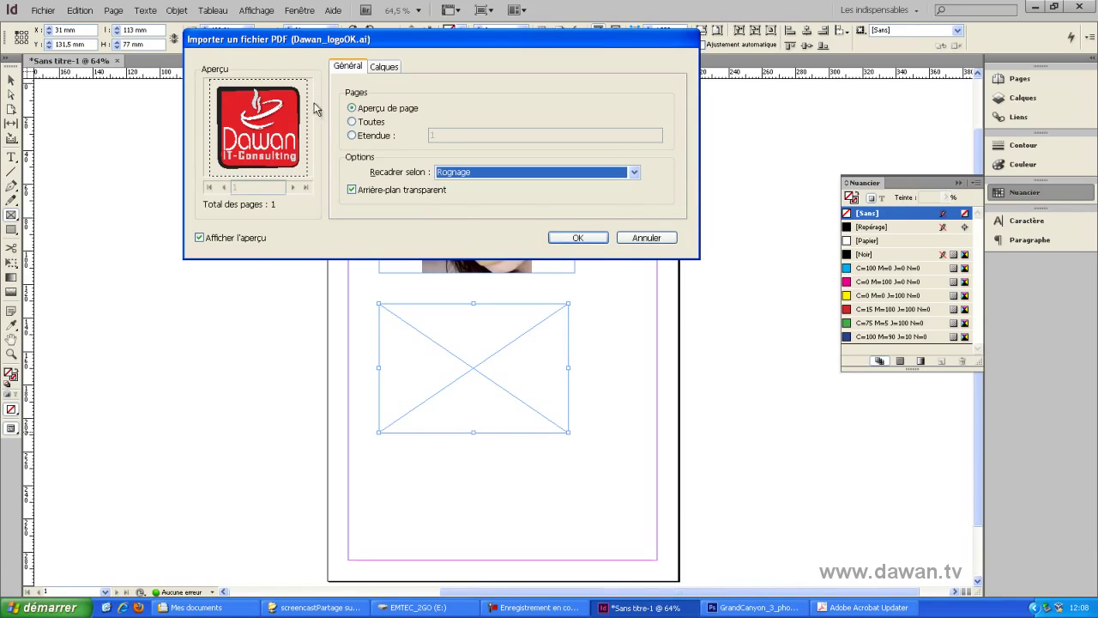
{"action": "left_click", "coordinate": [635, 174]}
{"action": "left_click", "coordinate": [587, 252]}
{"action": "left_click", "coordinate": [635, 172]}
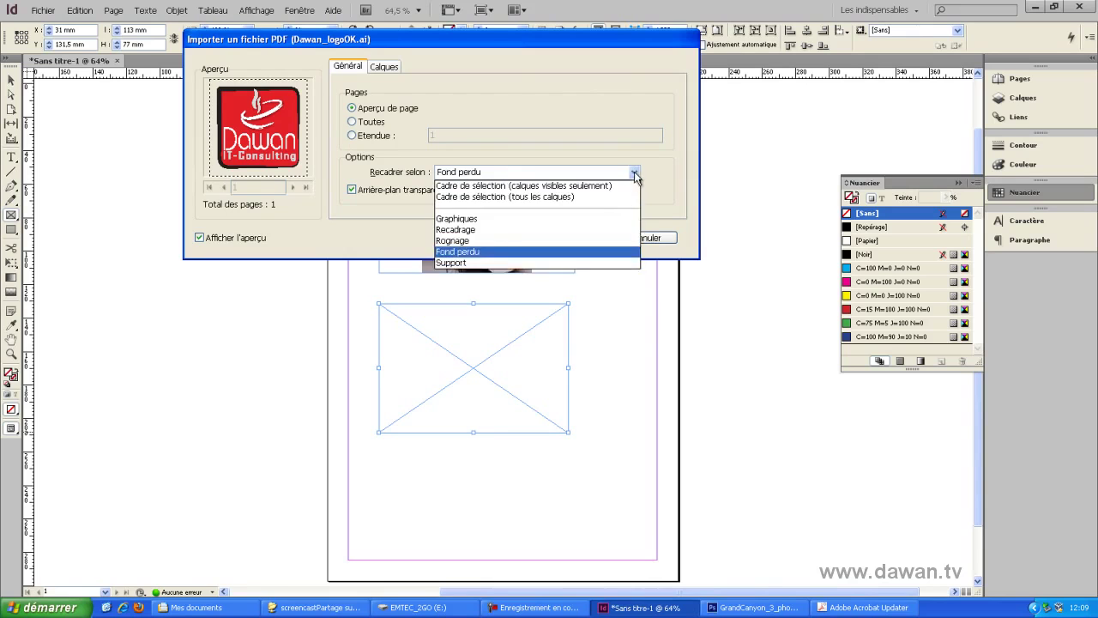
{"action": "left_click", "coordinate": [540, 261]}
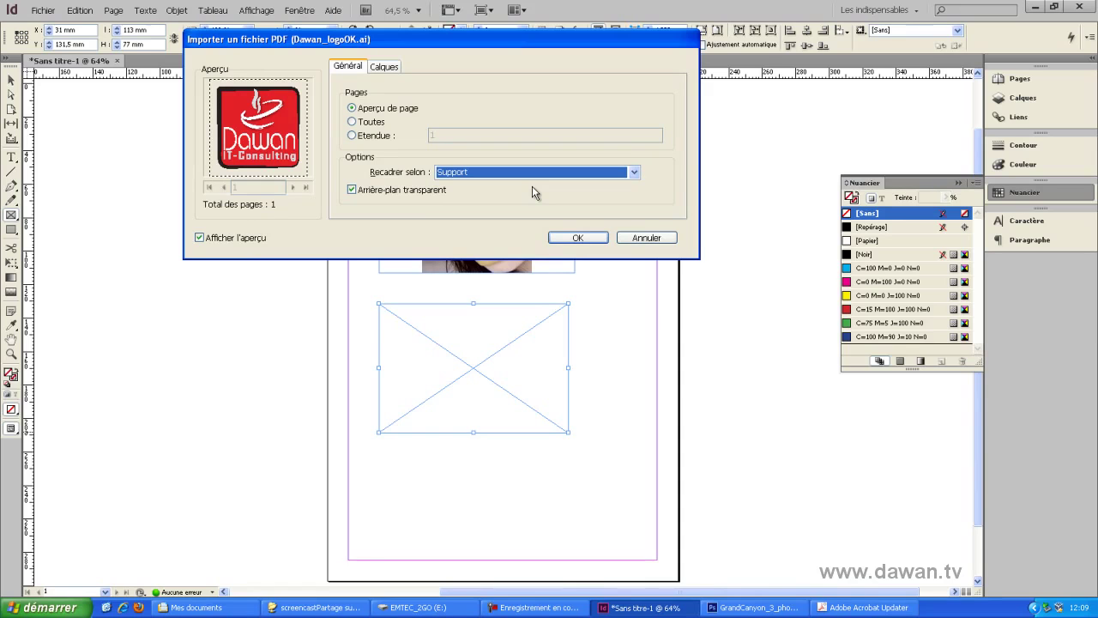
Check the logo's layer settings, place Dawan_logoOK.ai in the lower frame and fit it proportionally inside
{"action": "left_click", "coordinate": [386, 67]}
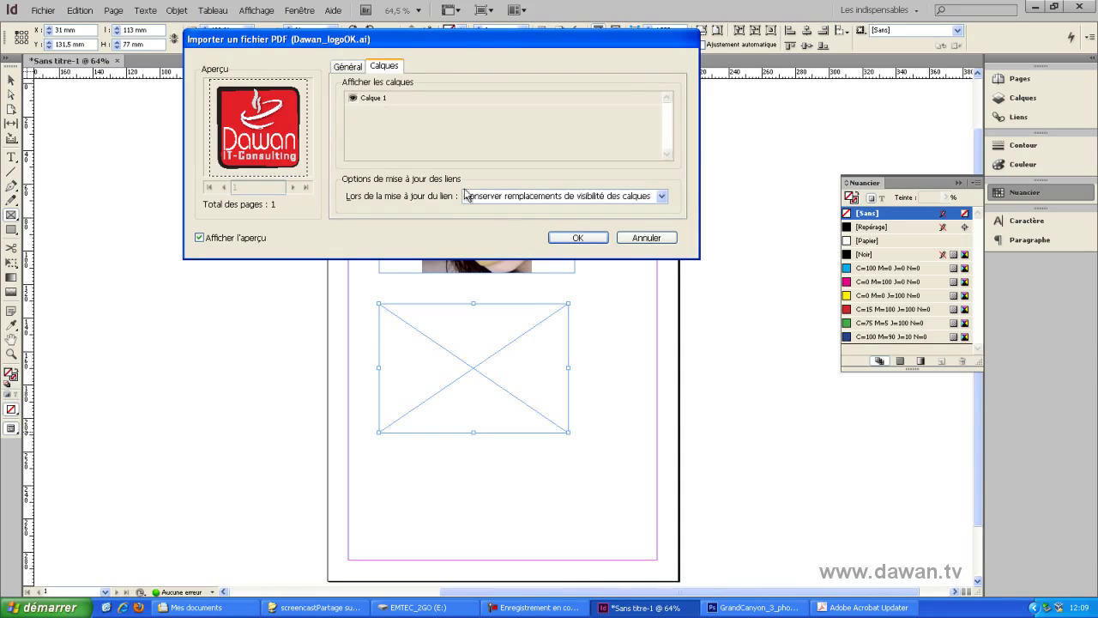
{"action": "left_click", "coordinate": [577, 239]}
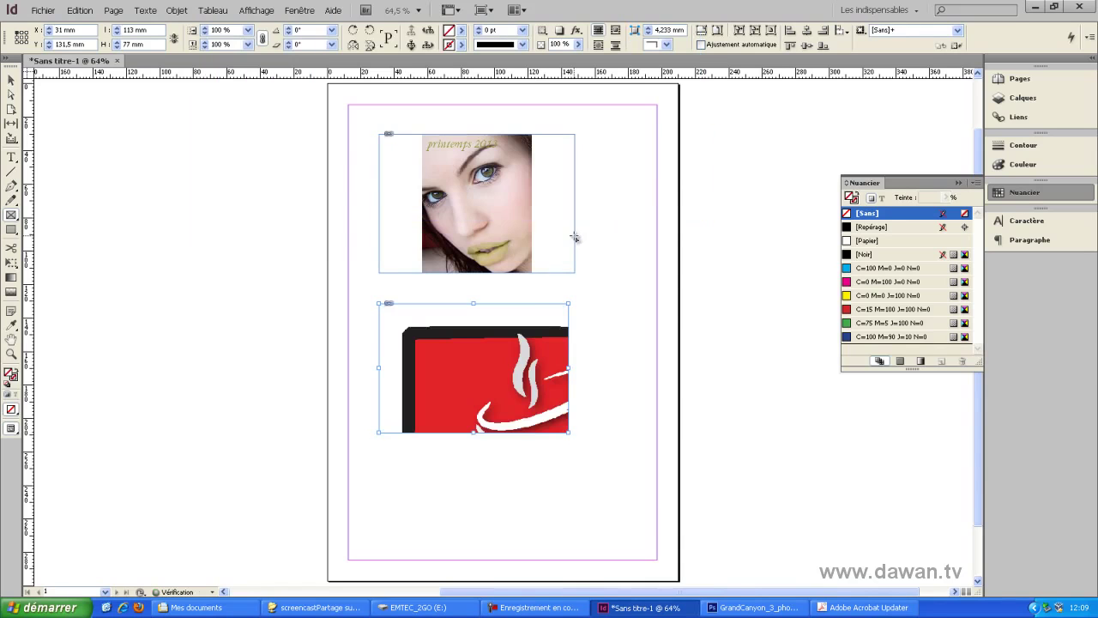
{"action": "key", "text": "ctrl+alt+shift+e"}
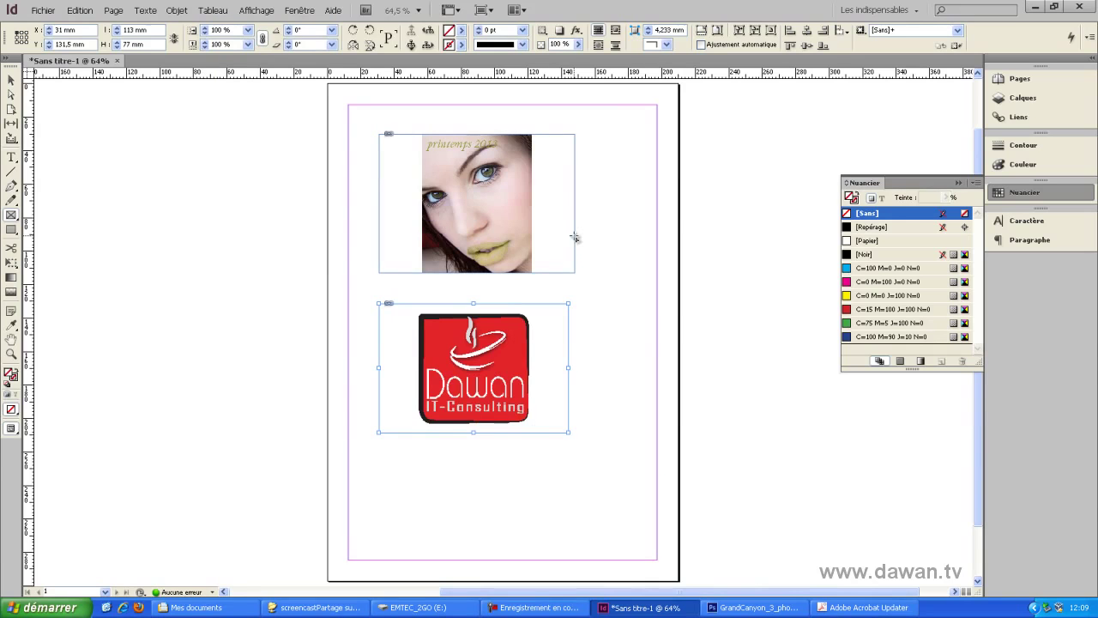